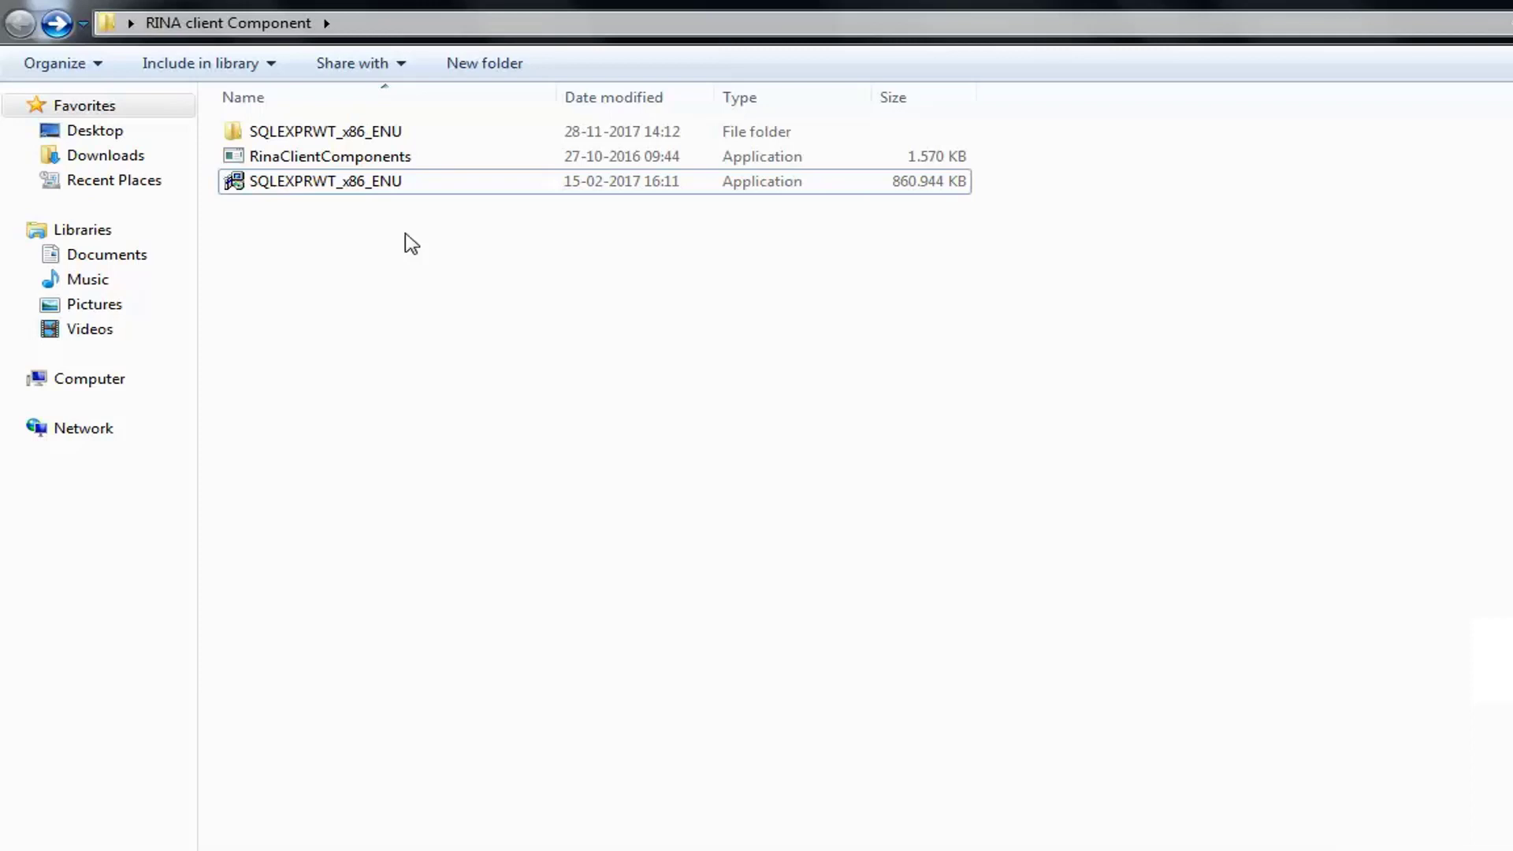
- Run the SQLEXPRWT_x86_ENU setup as administrator with the suggested extraction folder and start a new SQL Server stand-alone installation
click(394, 184)
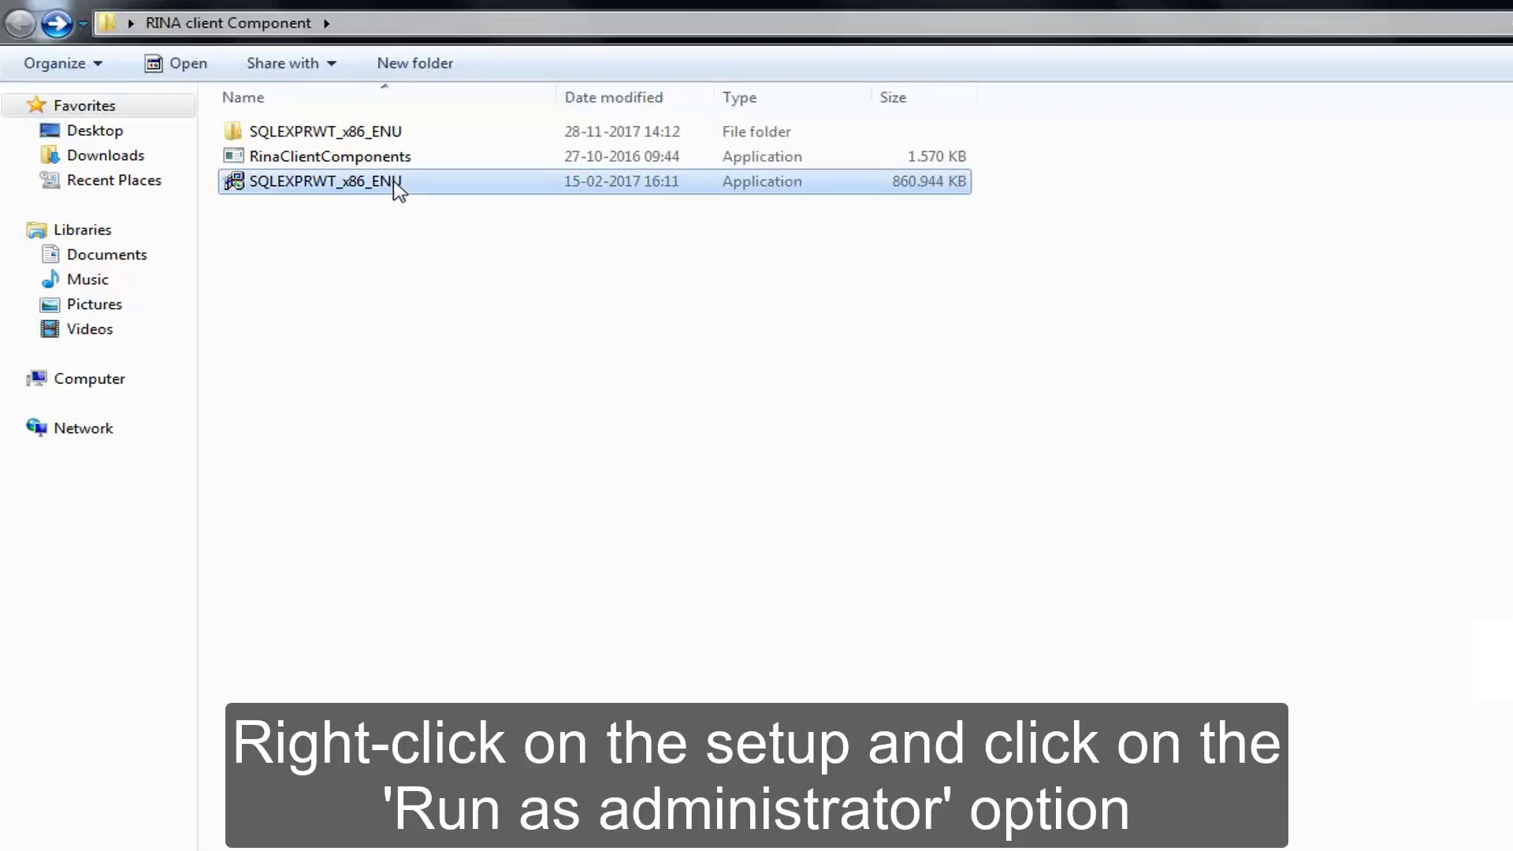
right_click(398, 189)
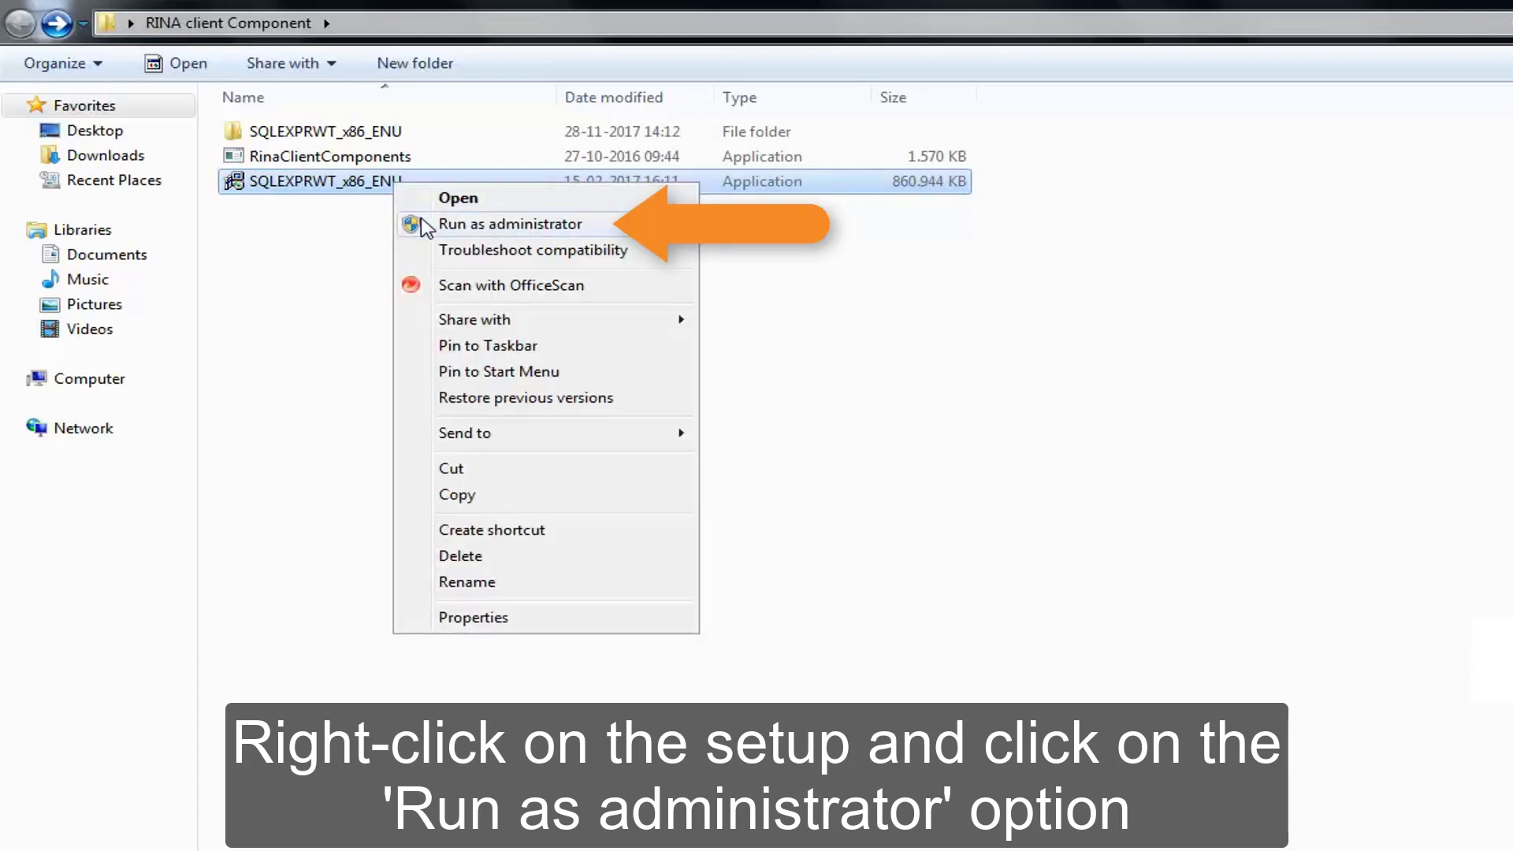
click(428, 225)
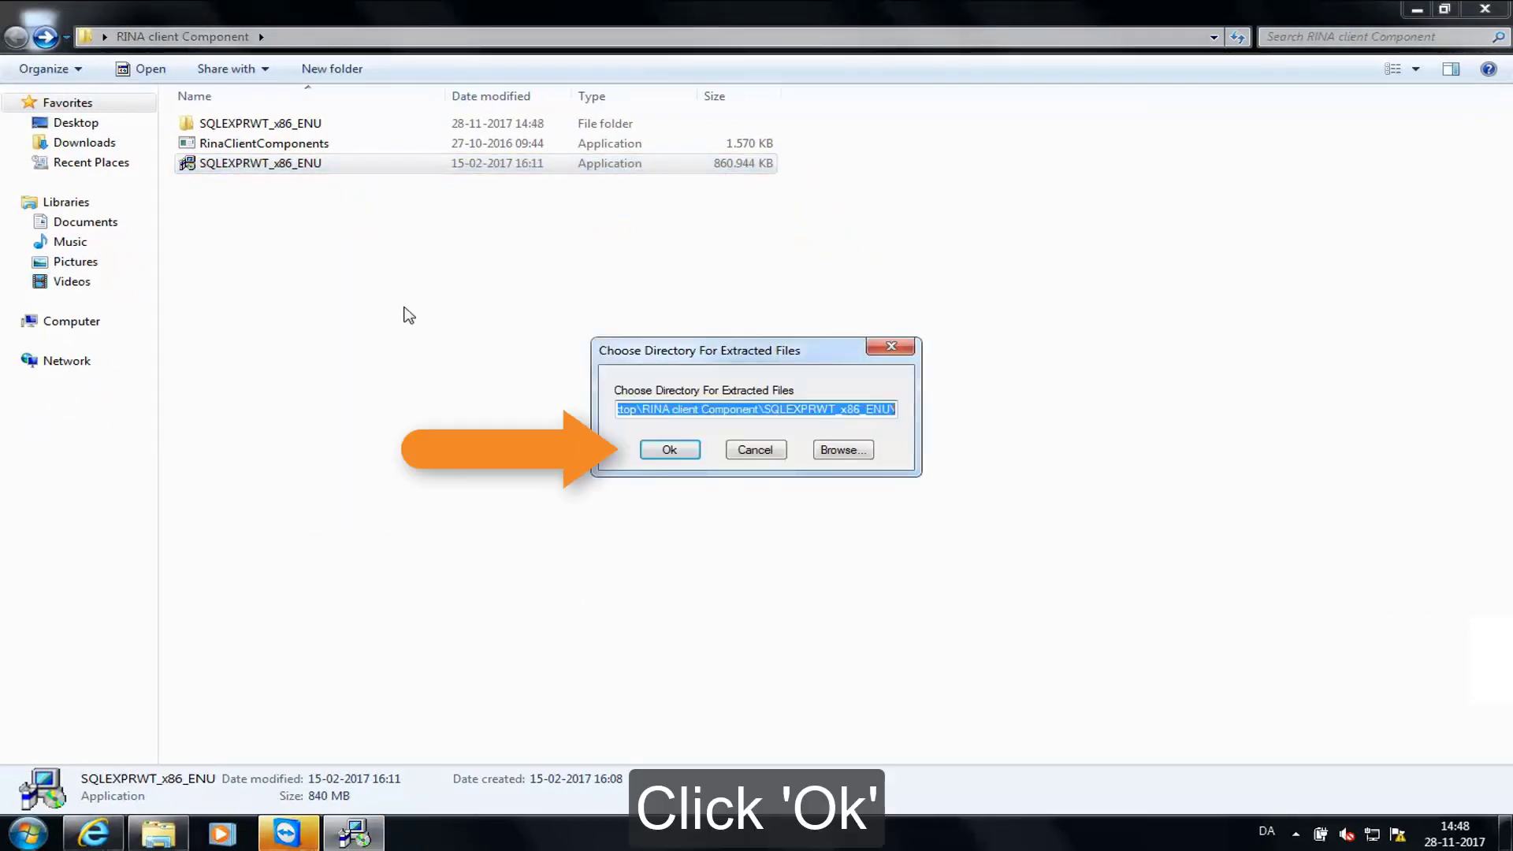
click(668, 453)
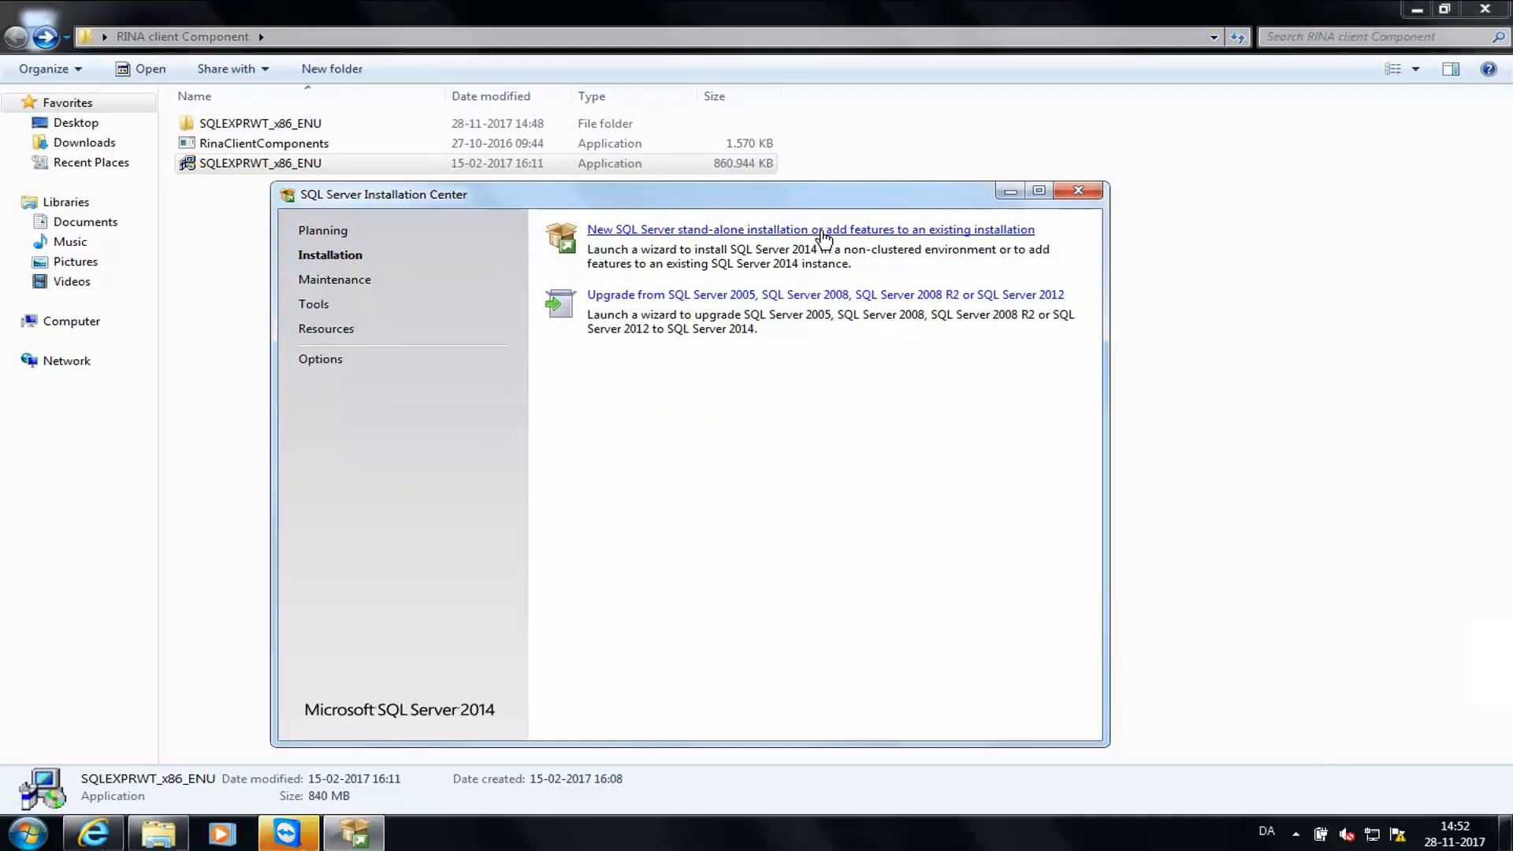
click(841, 189)
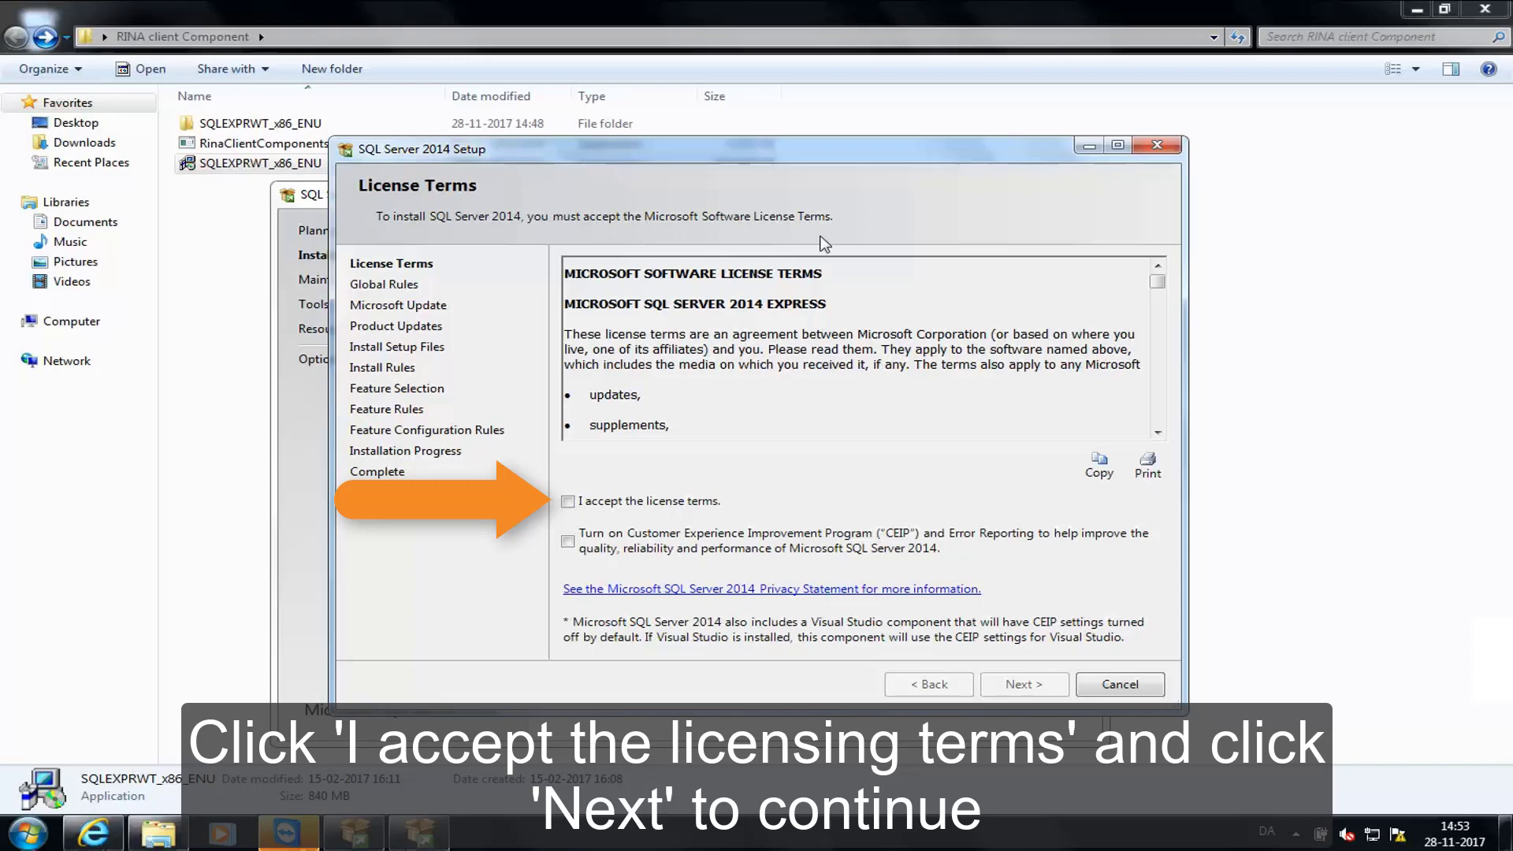
- Accept the license terms and proceed with the default Microsoft Update and feature selection settings
click(571, 505)
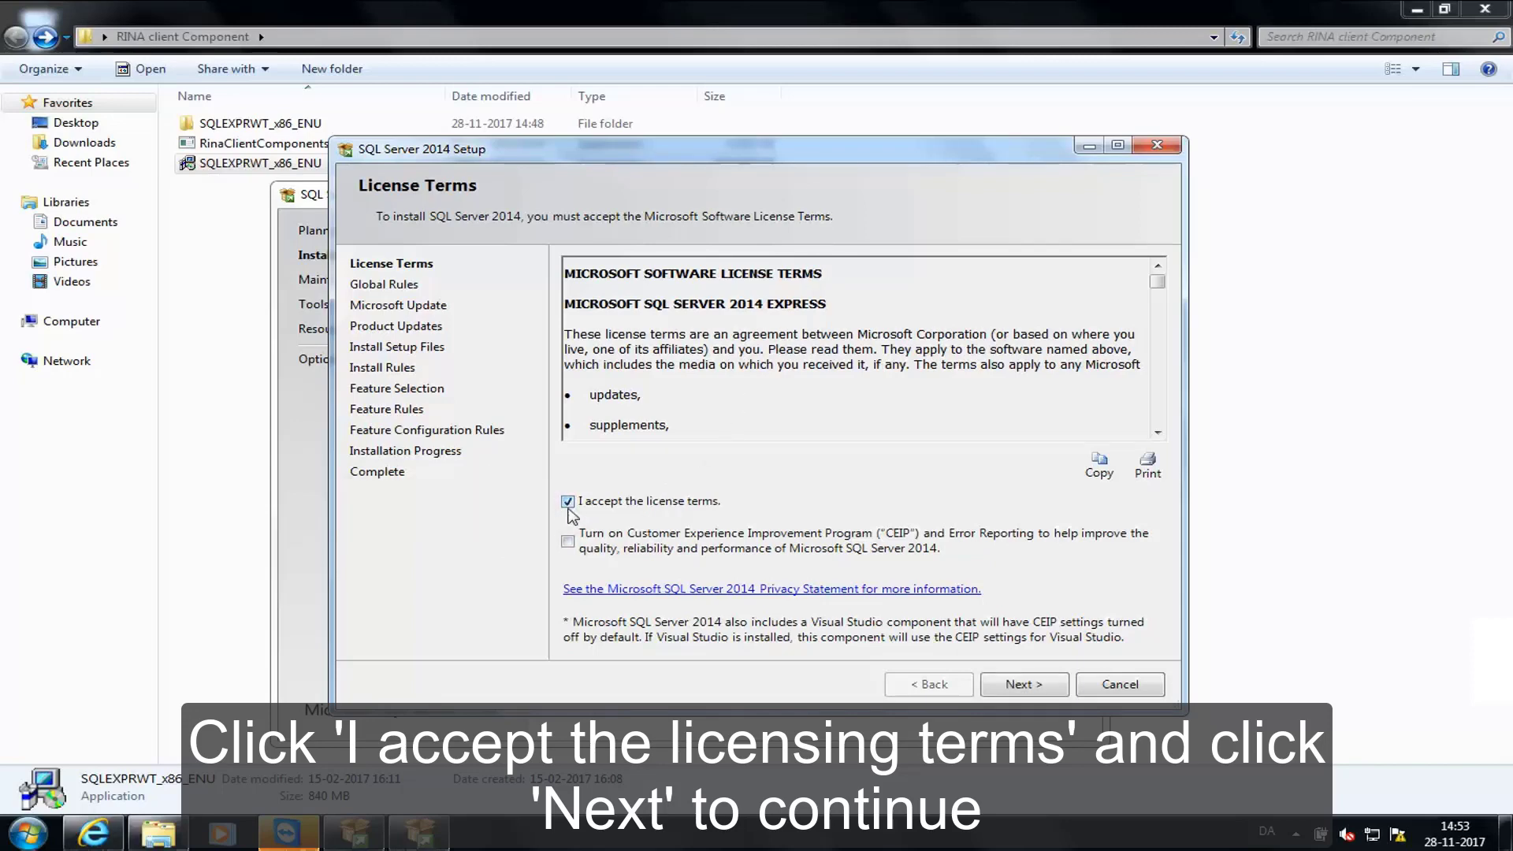
click(1024, 686)
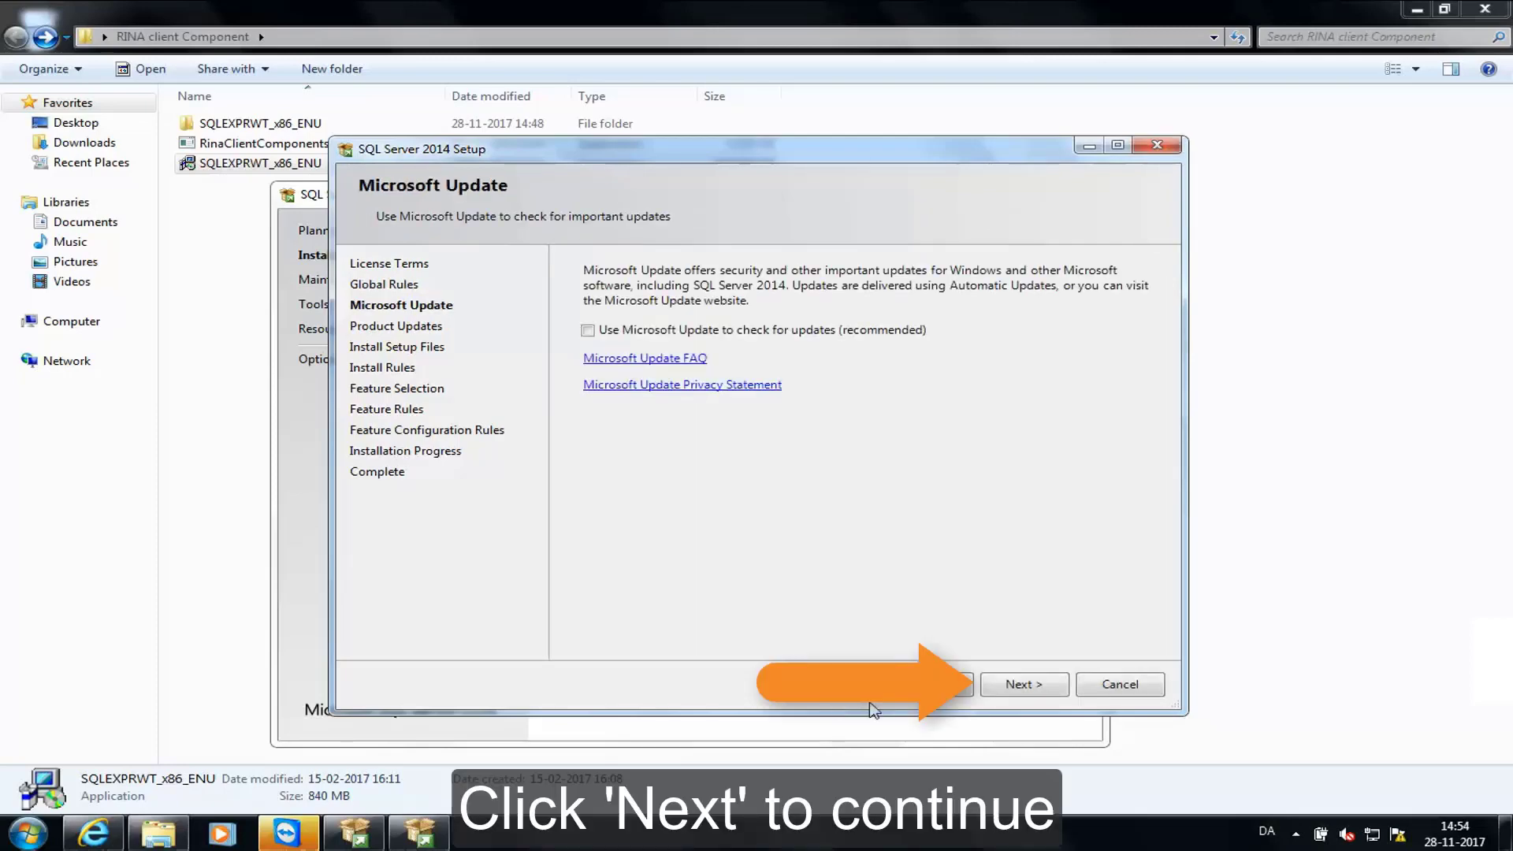
click(1019, 686)
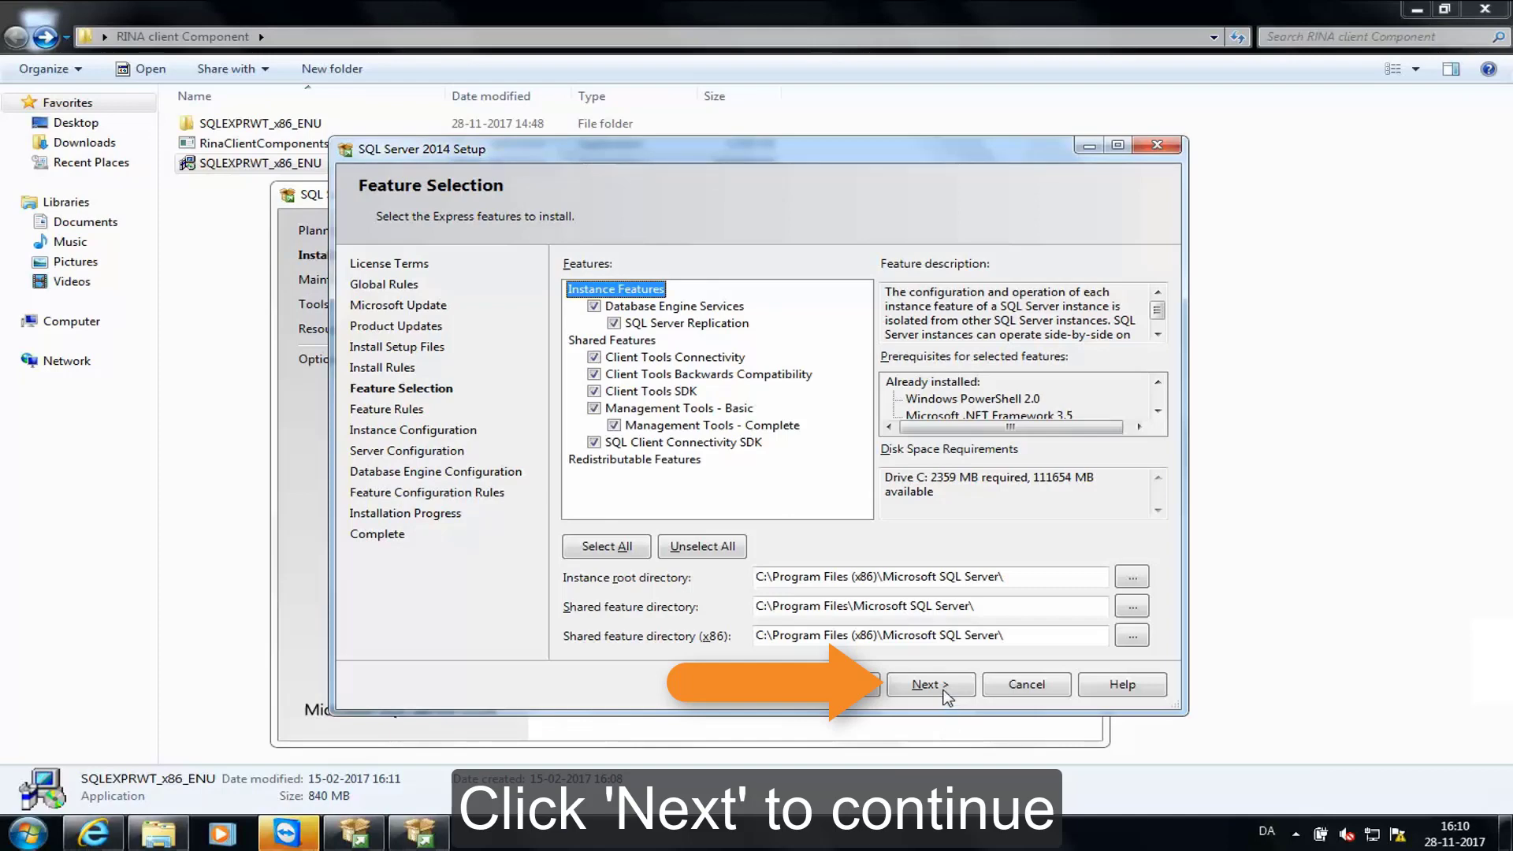
click(945, 691)
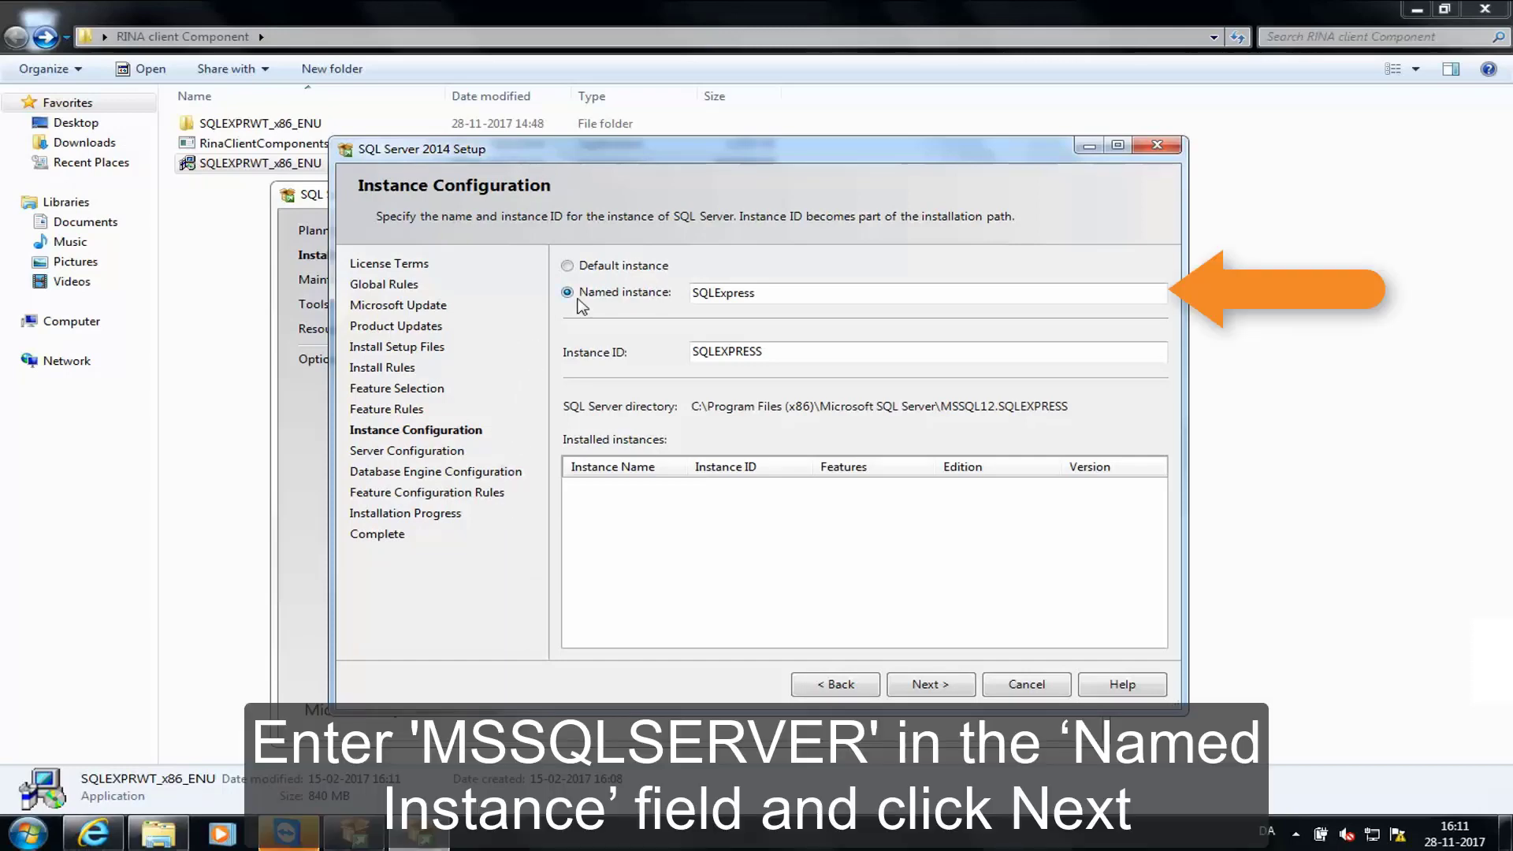
- Set the named instance to MSSQLSERVER, apply it to the instance ID, and continue to the server configuration
double_click(719, 297)
text(MSSQLSERVER)
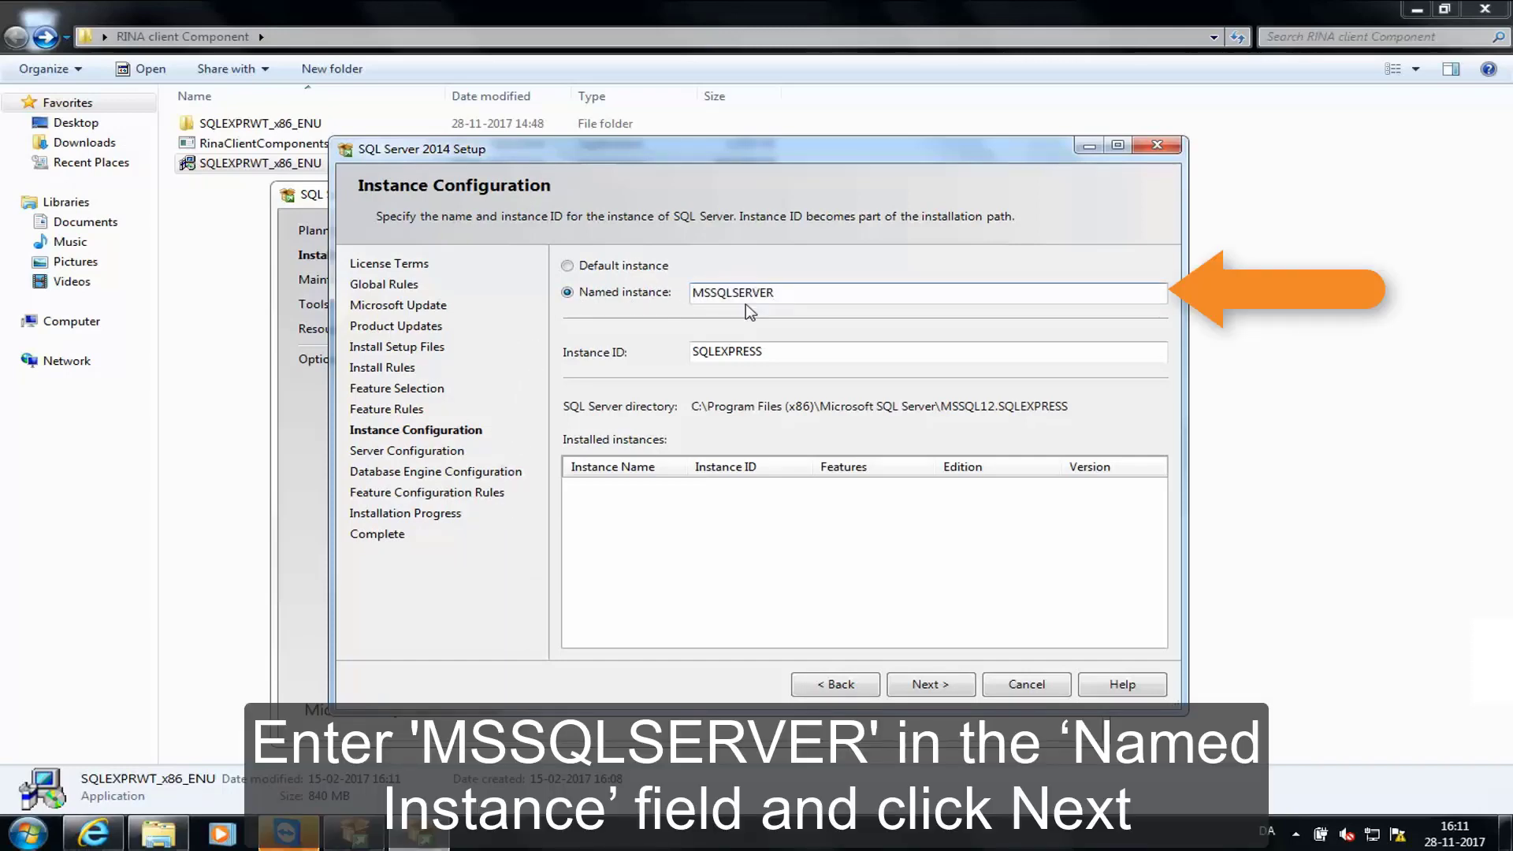
click(776, 351)
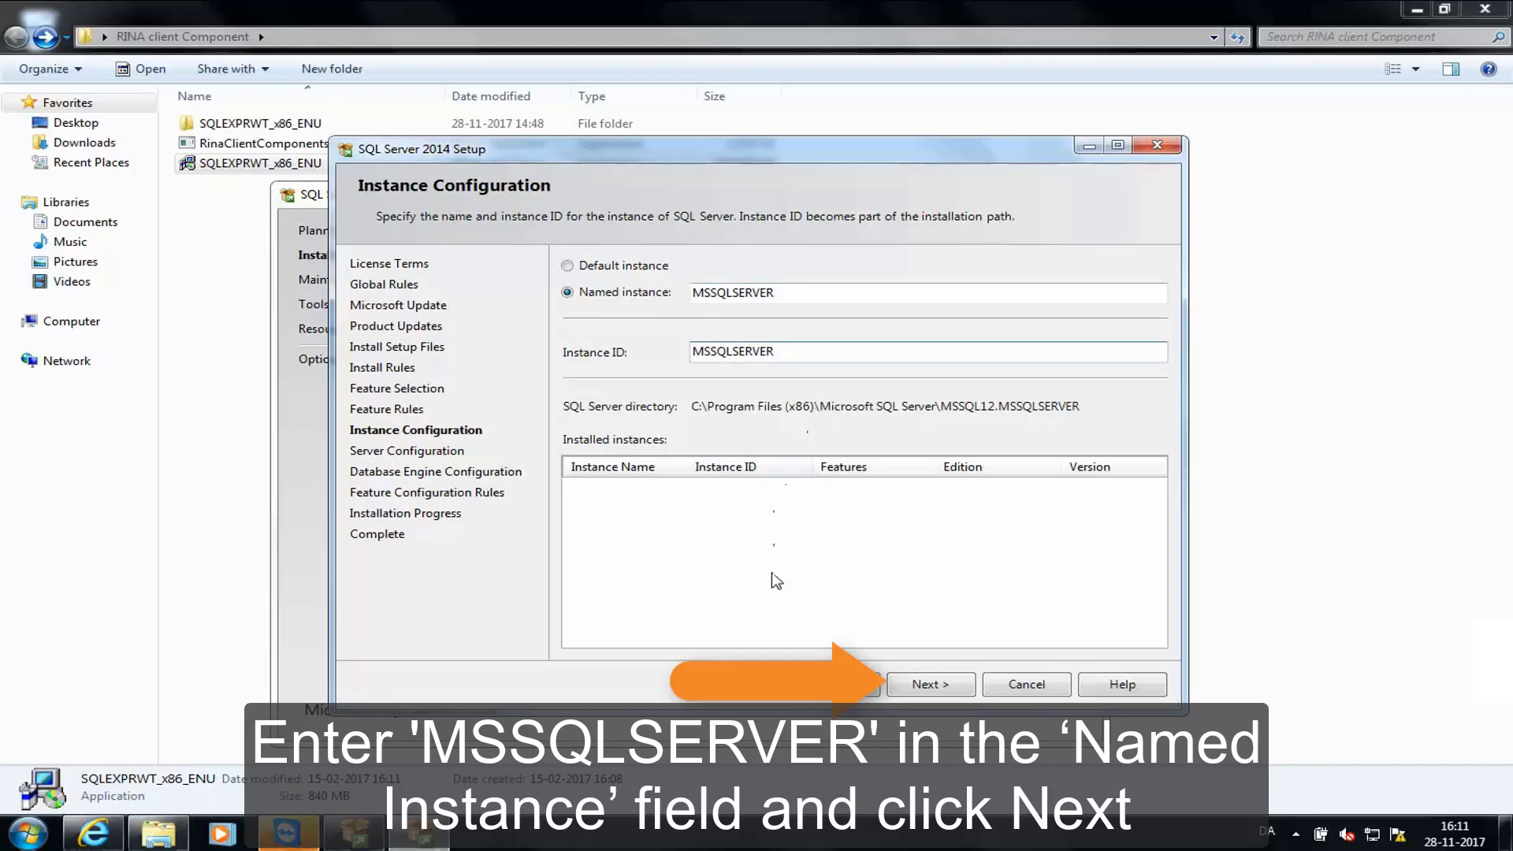
click(932, 684)
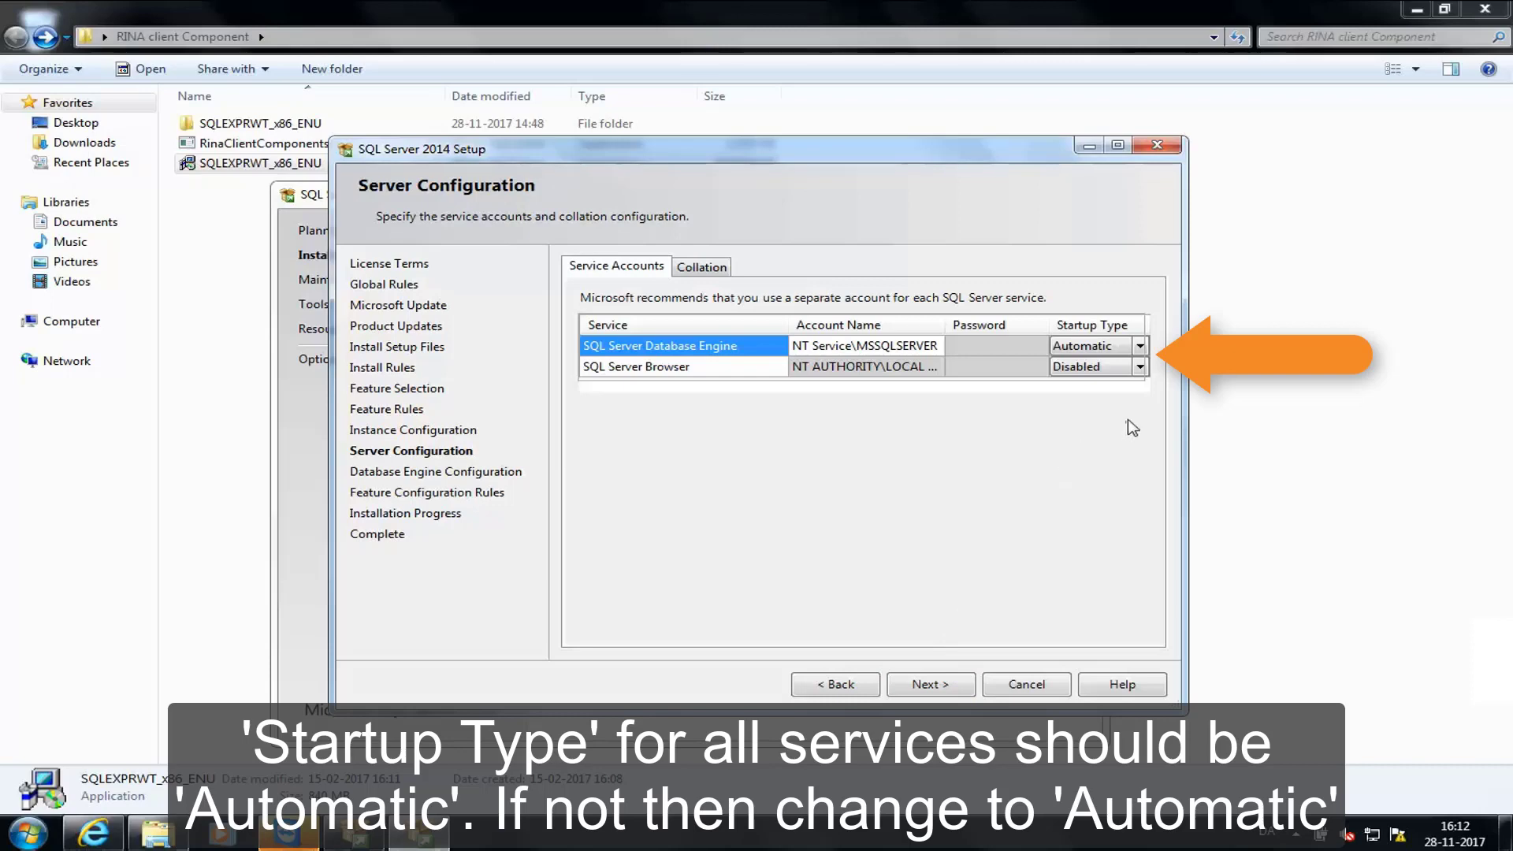
- Set the startup type of the SQL Server Browser service to Automatic
click(1140, 367)
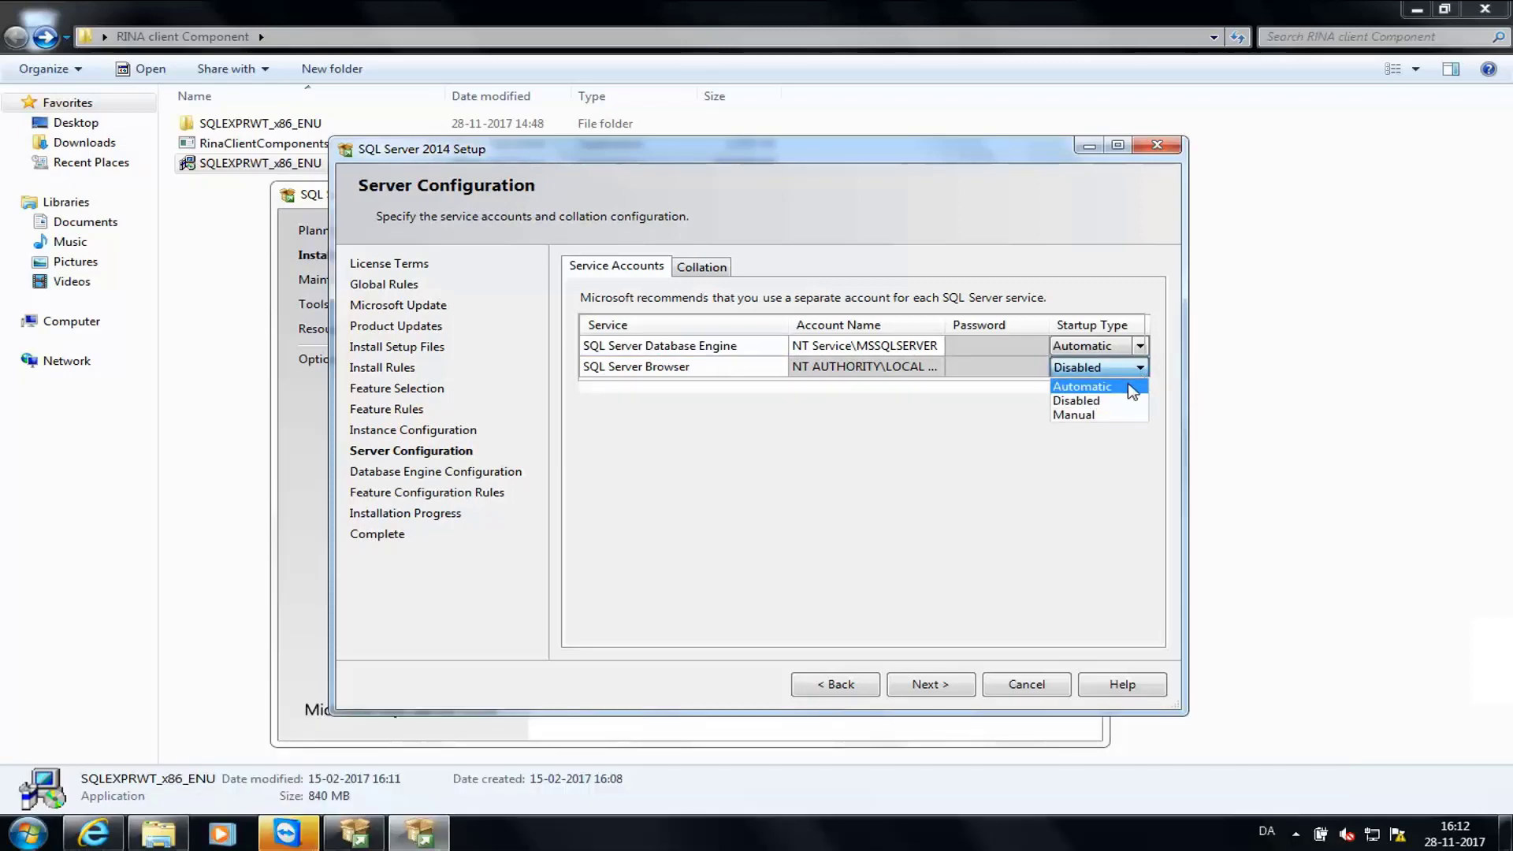
click(1132, 387)
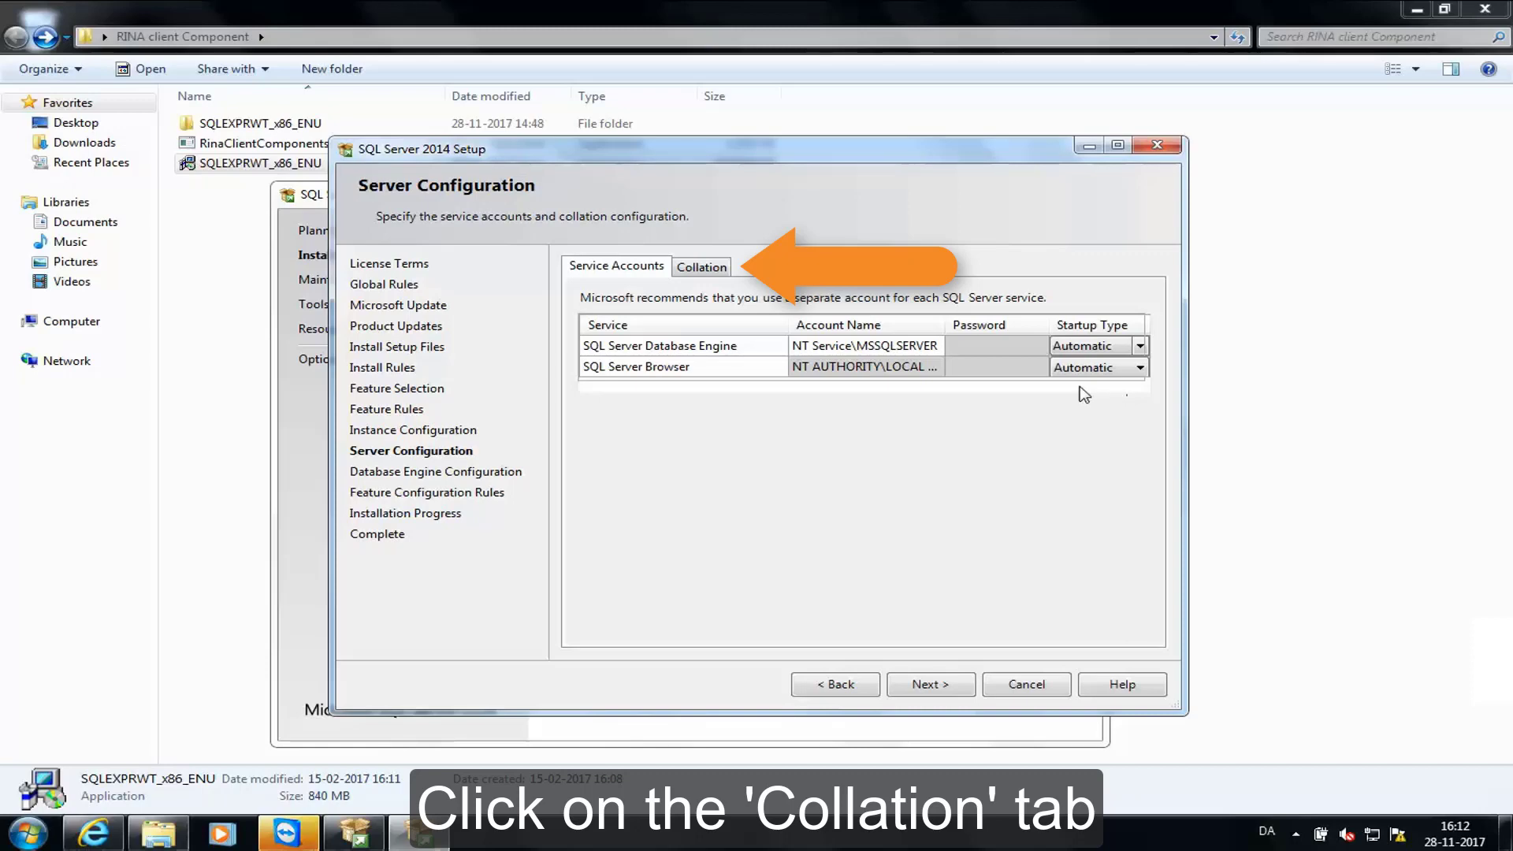
- Customize the Database Engine collation to the Windows collation designator Latin1_General and continue to the database engine configuration
click(722, 268)
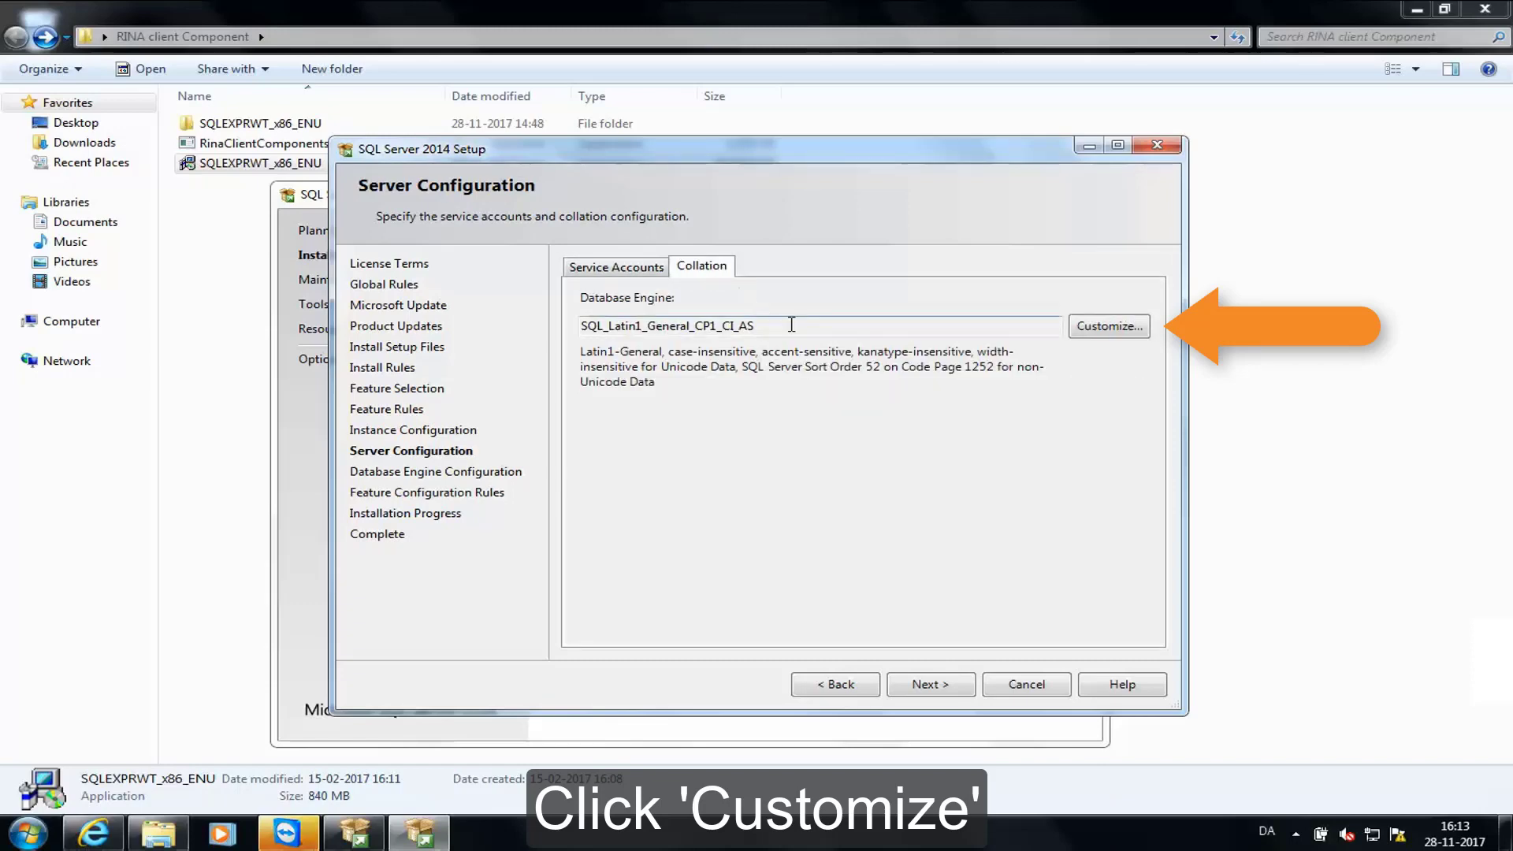
click(1091, 336)
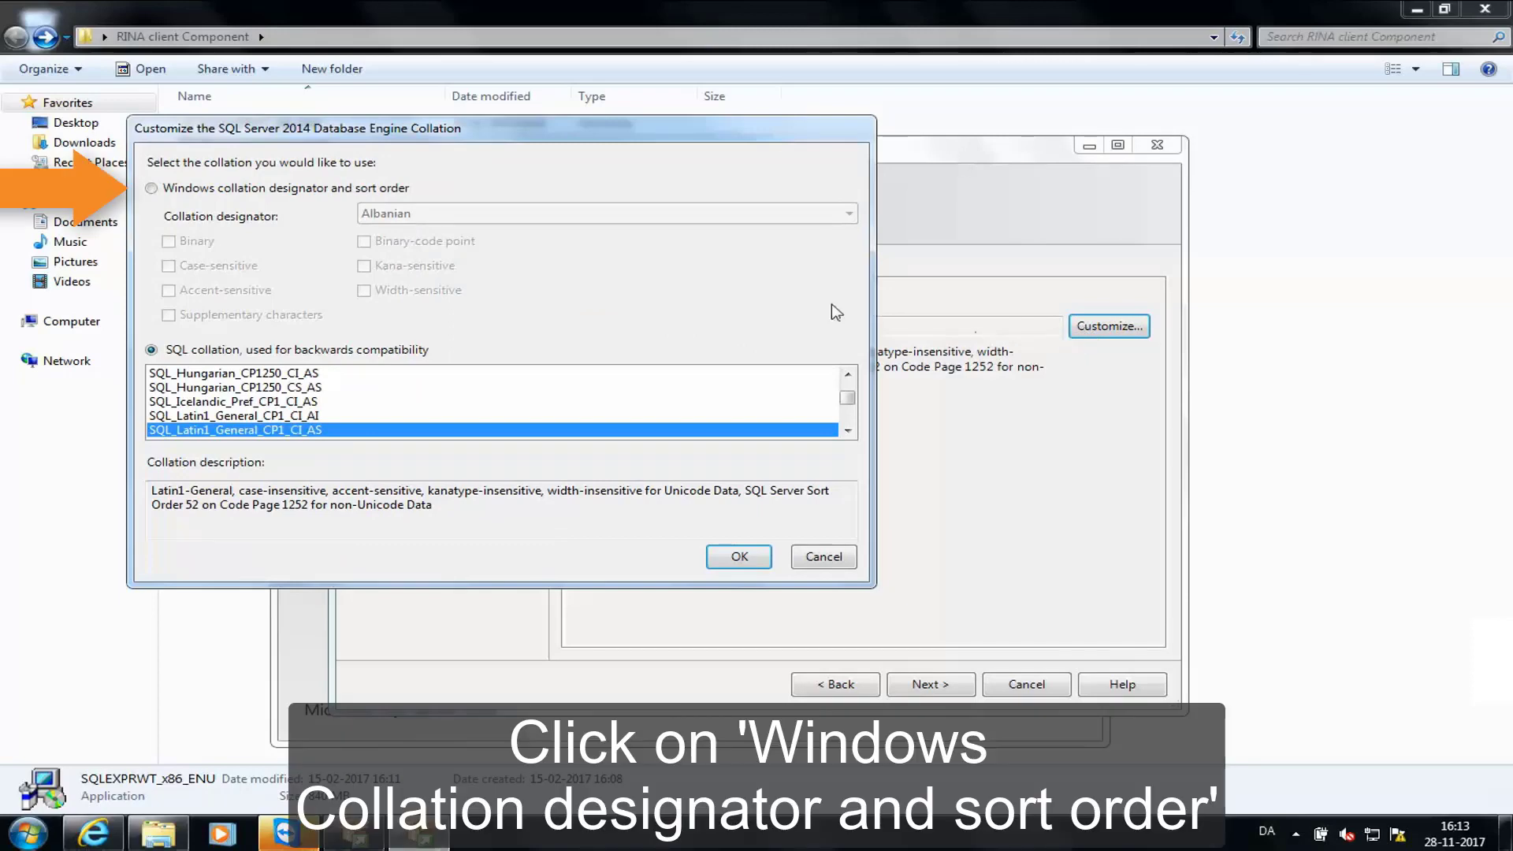
click(154, 190)
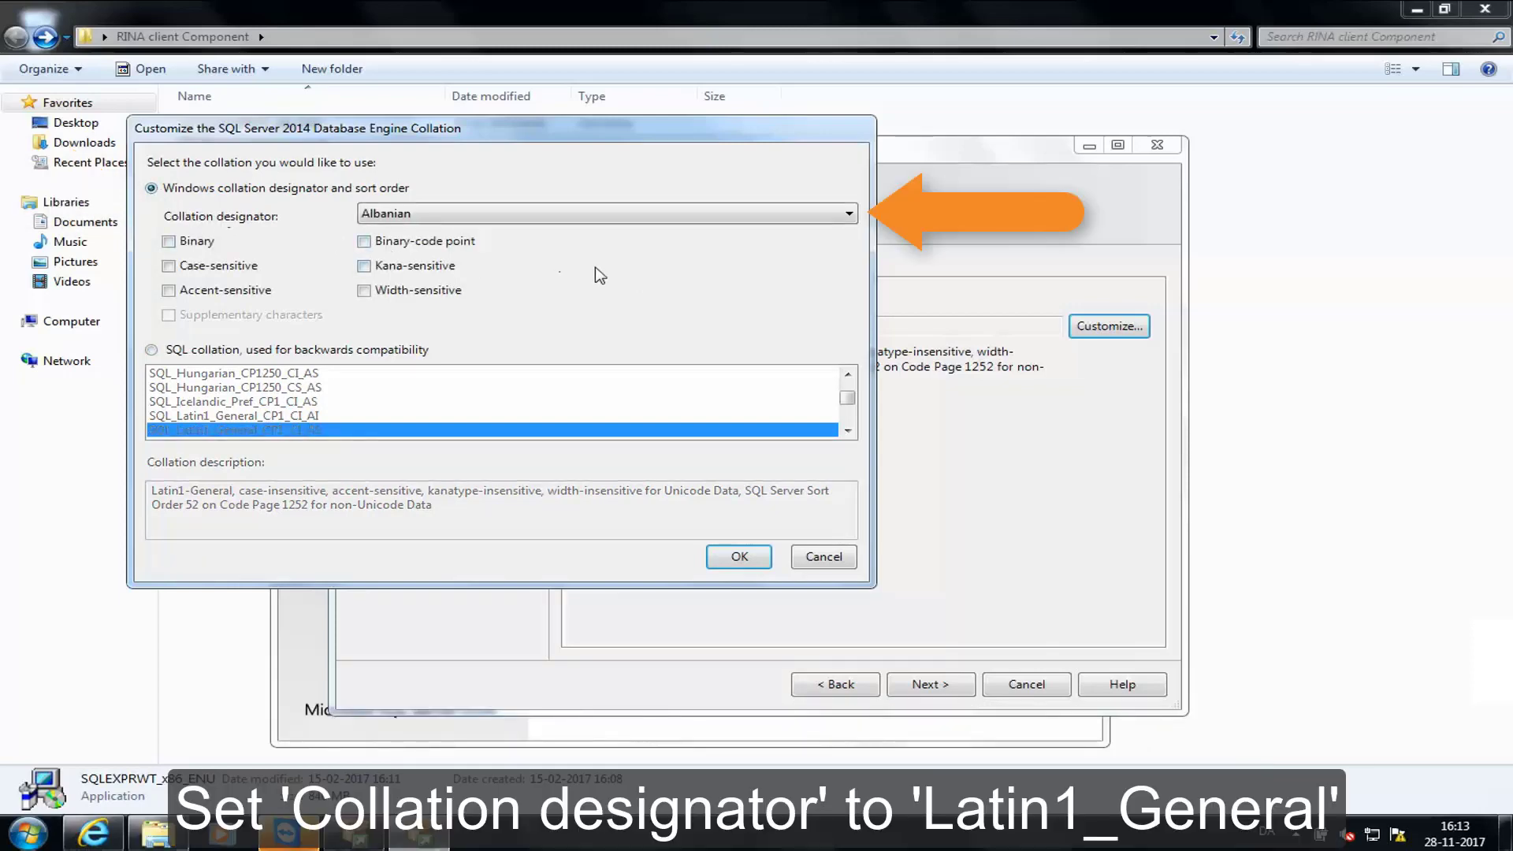
click(848, 214)
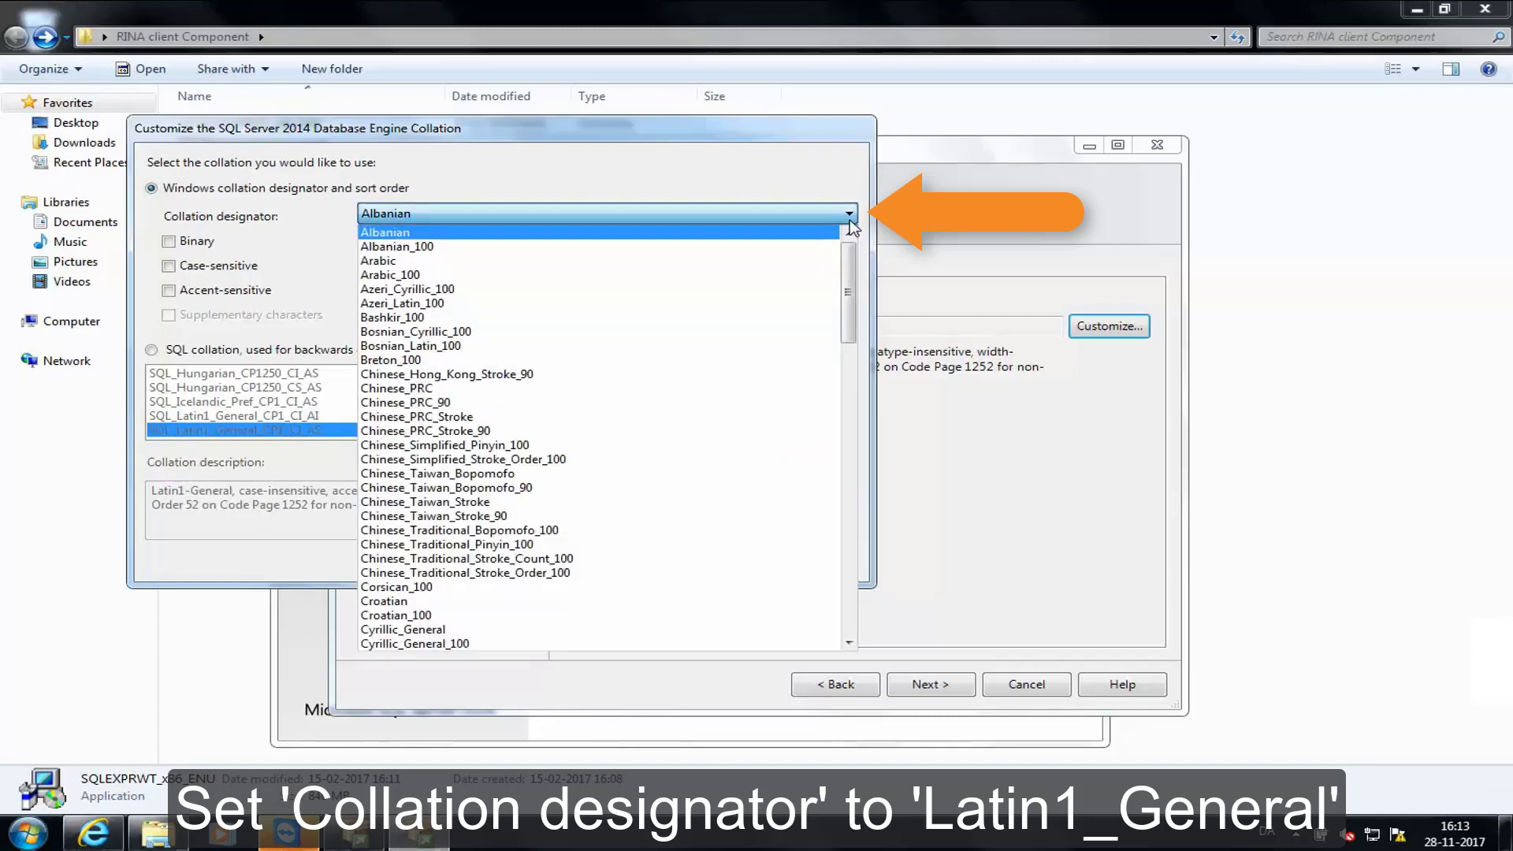
scroll(719, 492, down, 17)
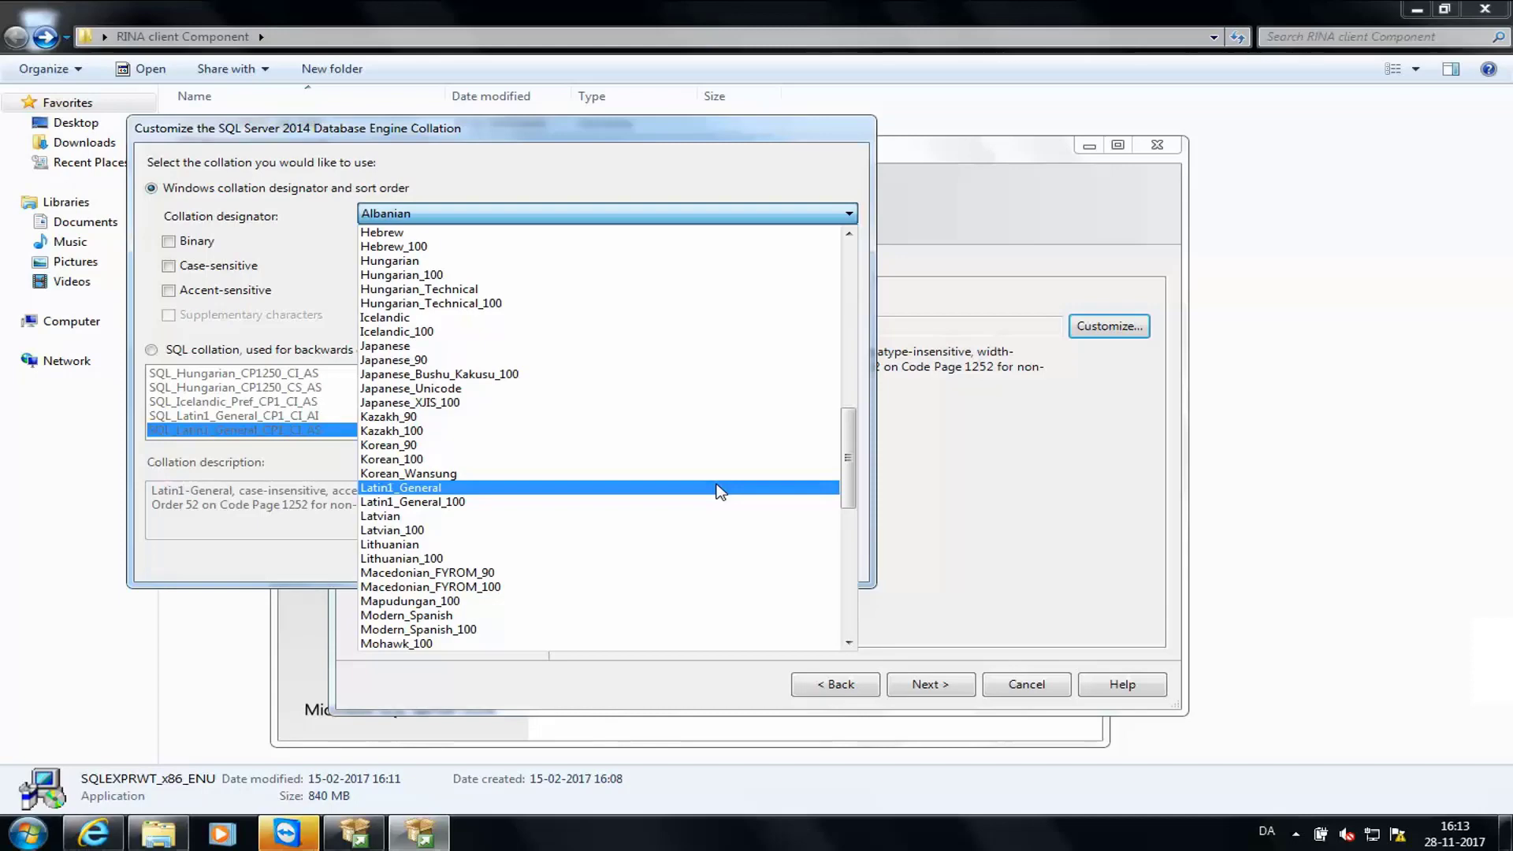
click(720, 487)
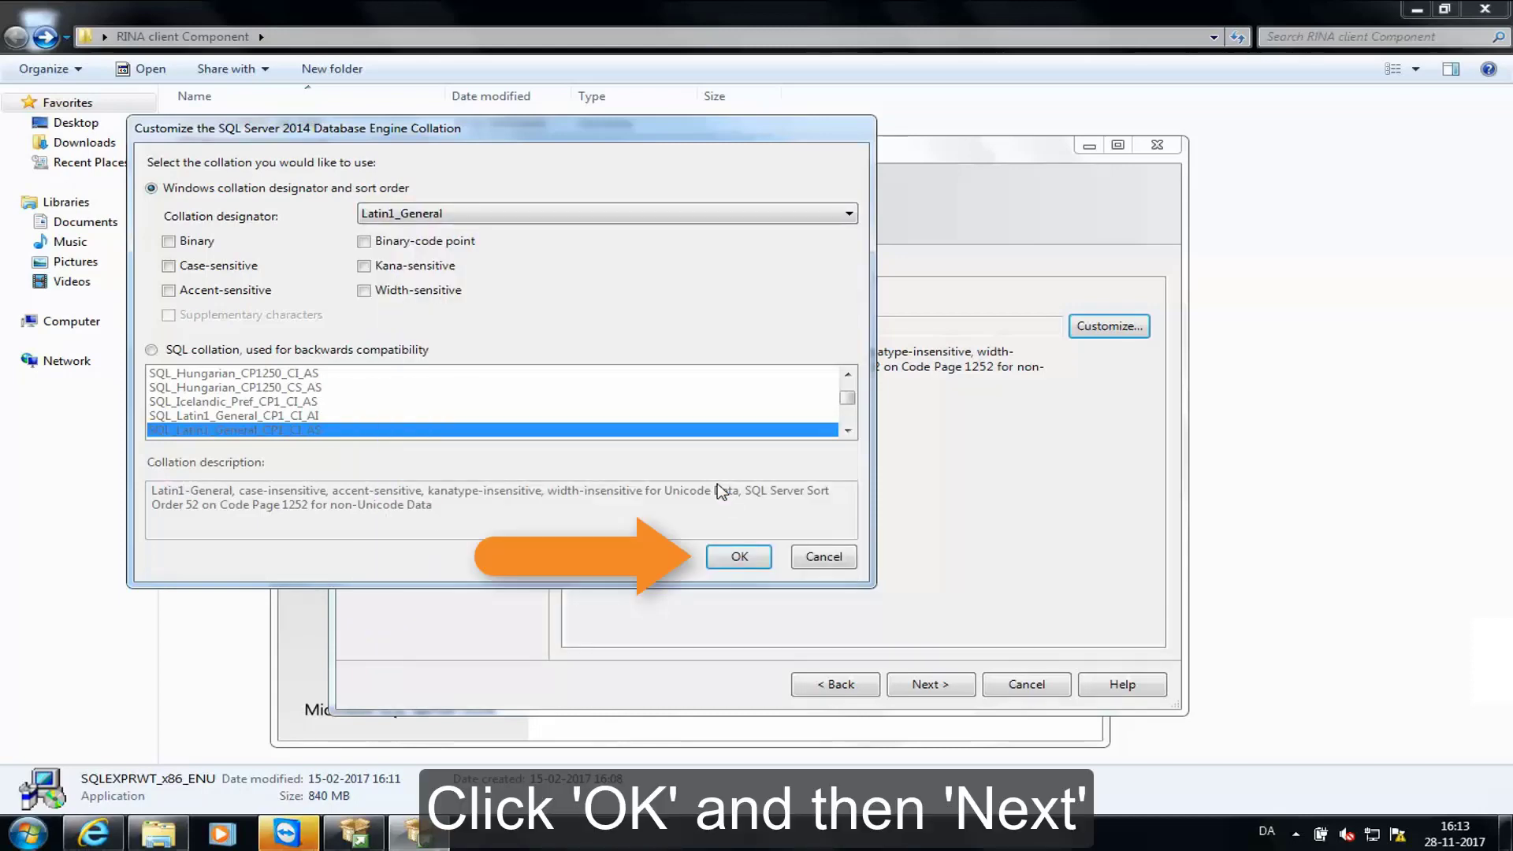
click(745, 565)
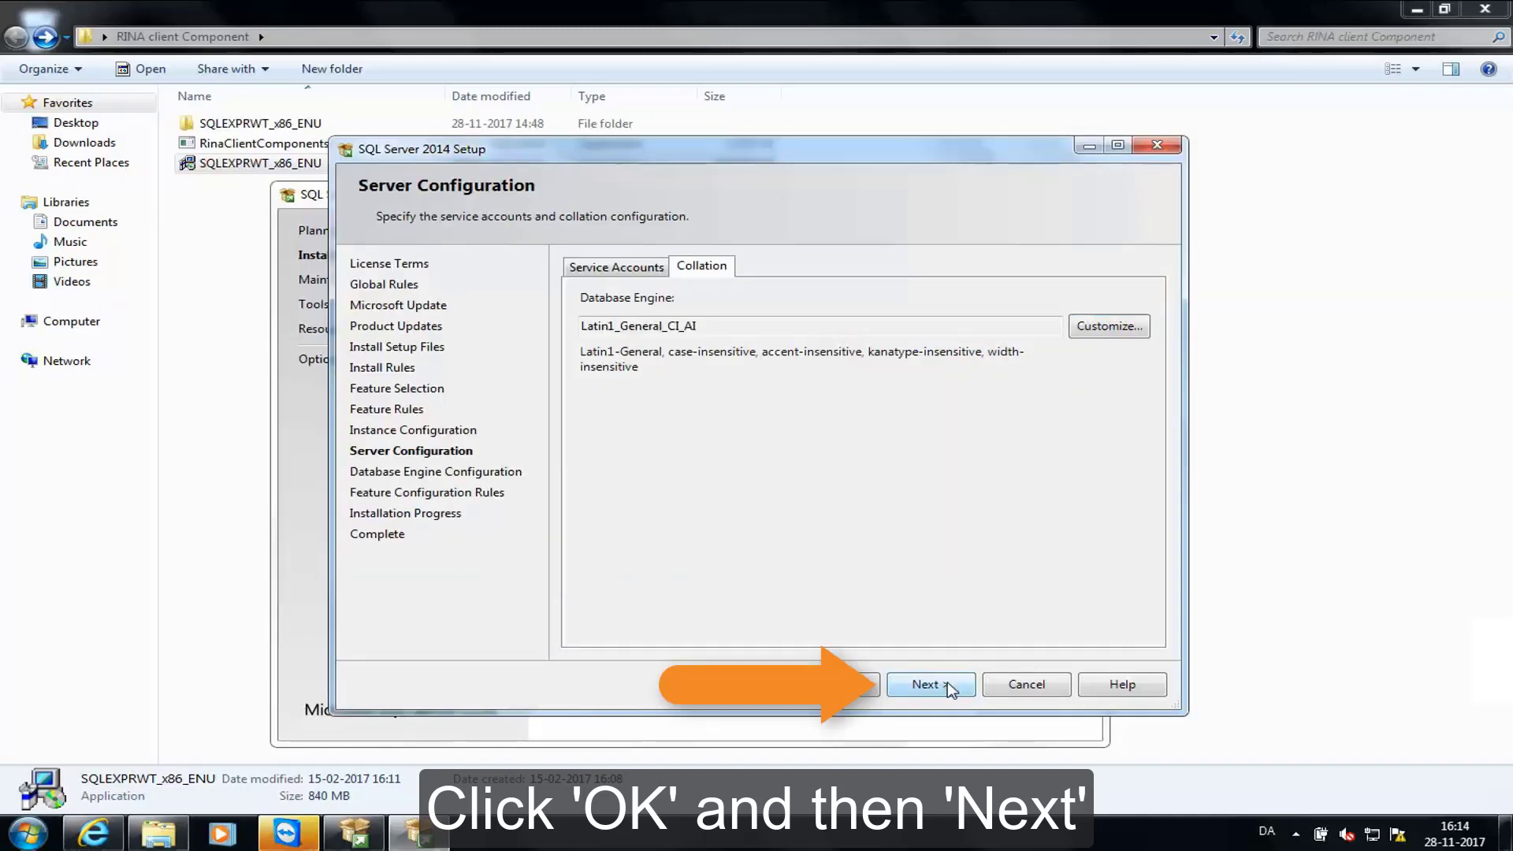
click(927, 684)
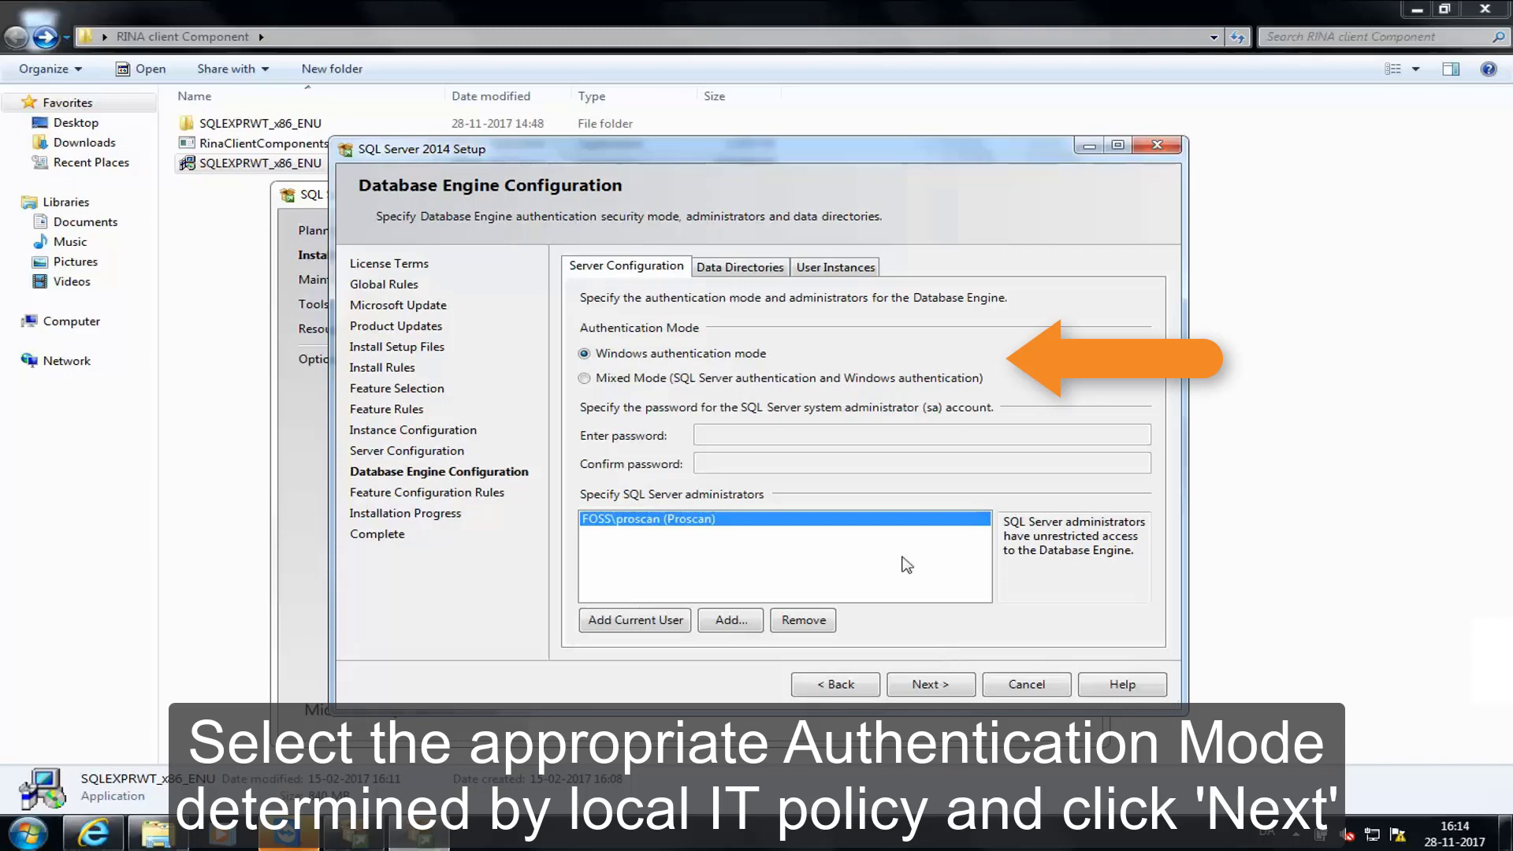
- Choose Windows authentication mode for the Database Engine and proceed with the installation
click(586, 382)
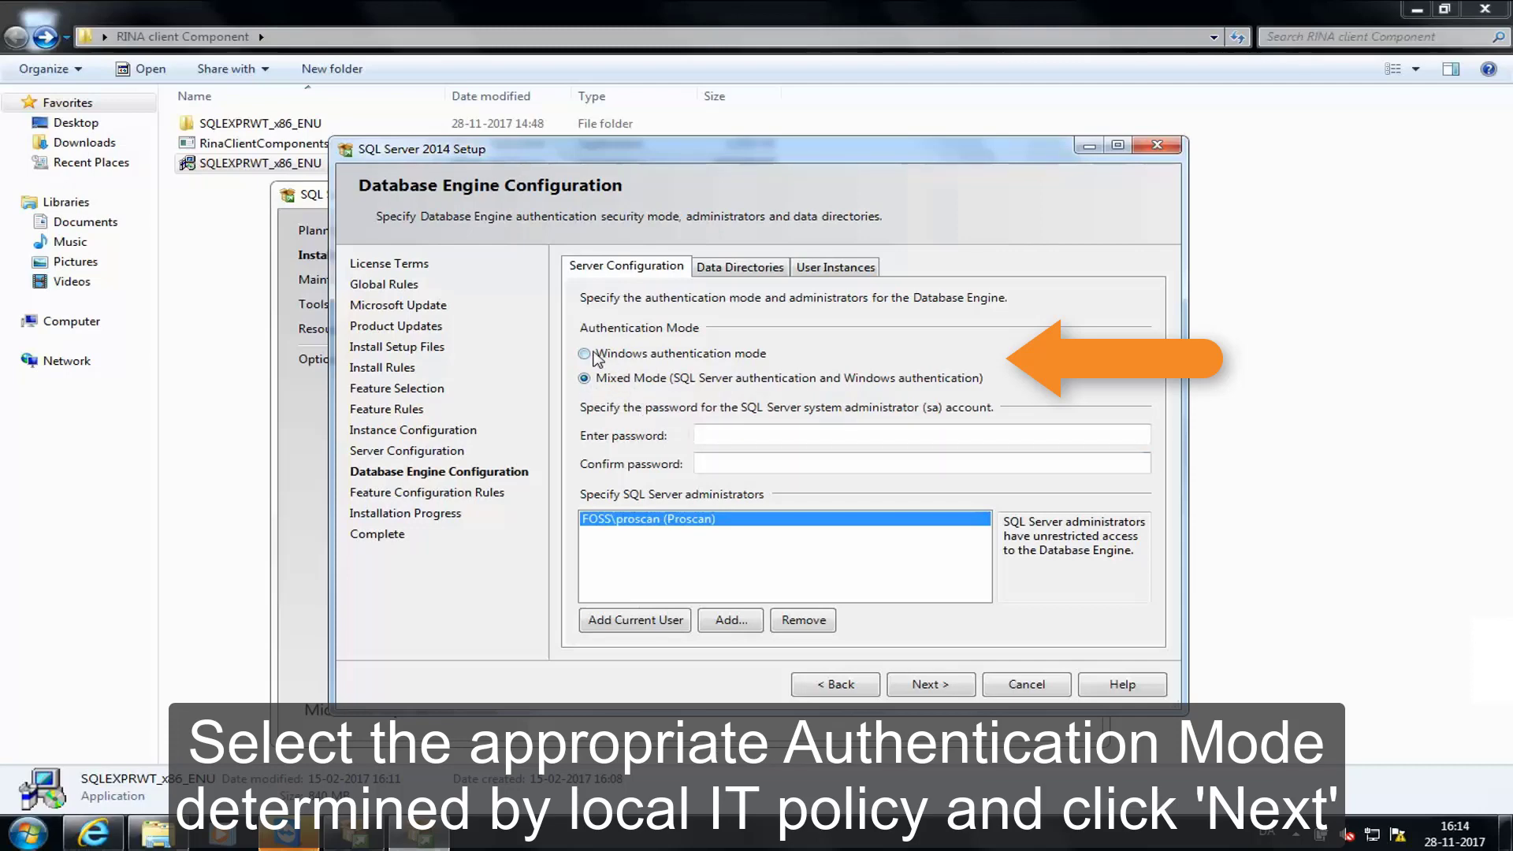
click(593, 359)
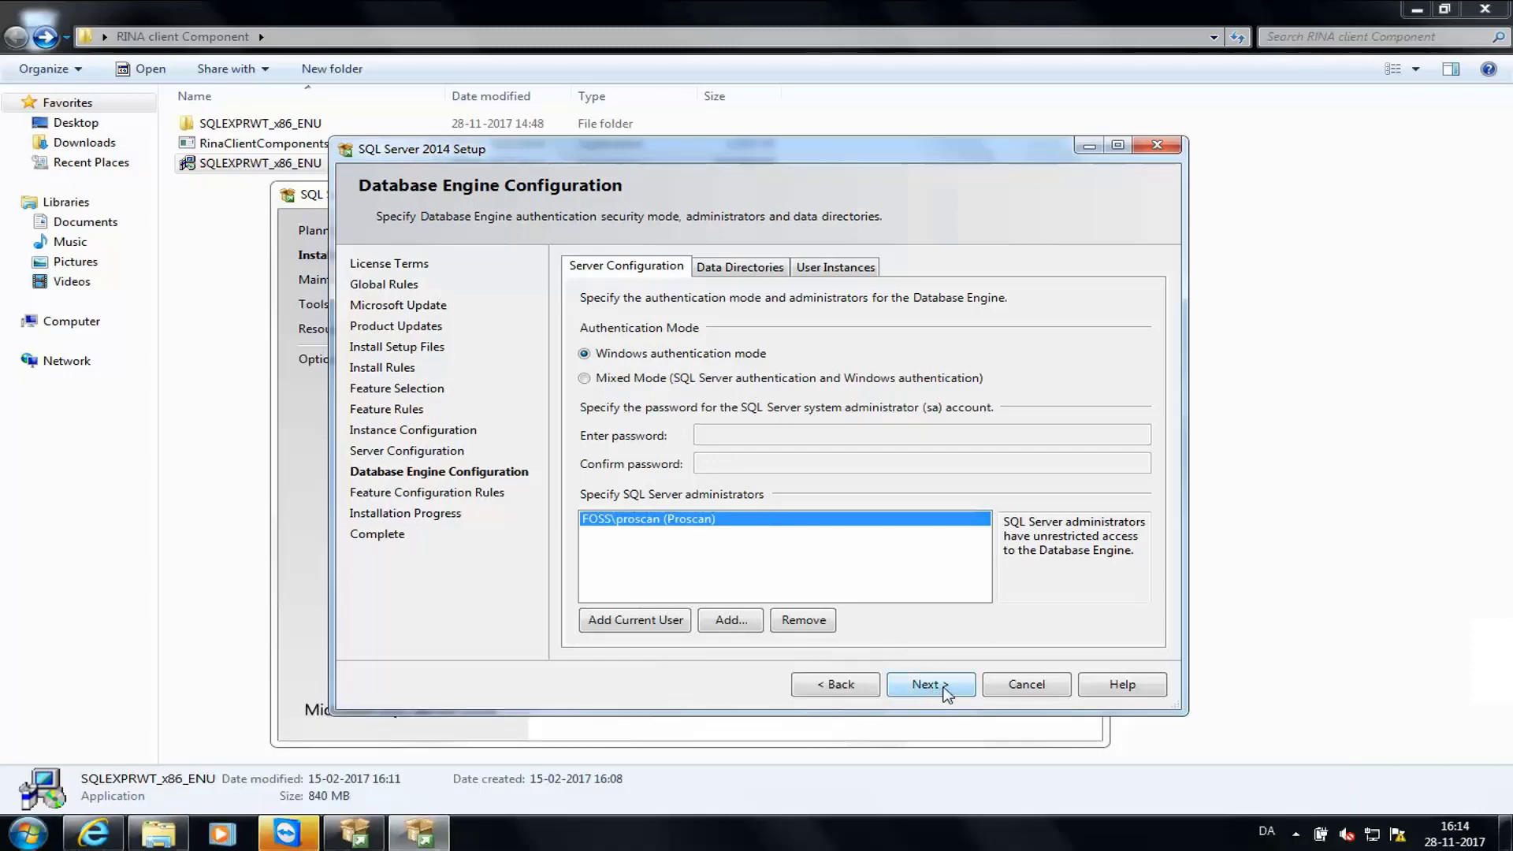
click(944, 685)
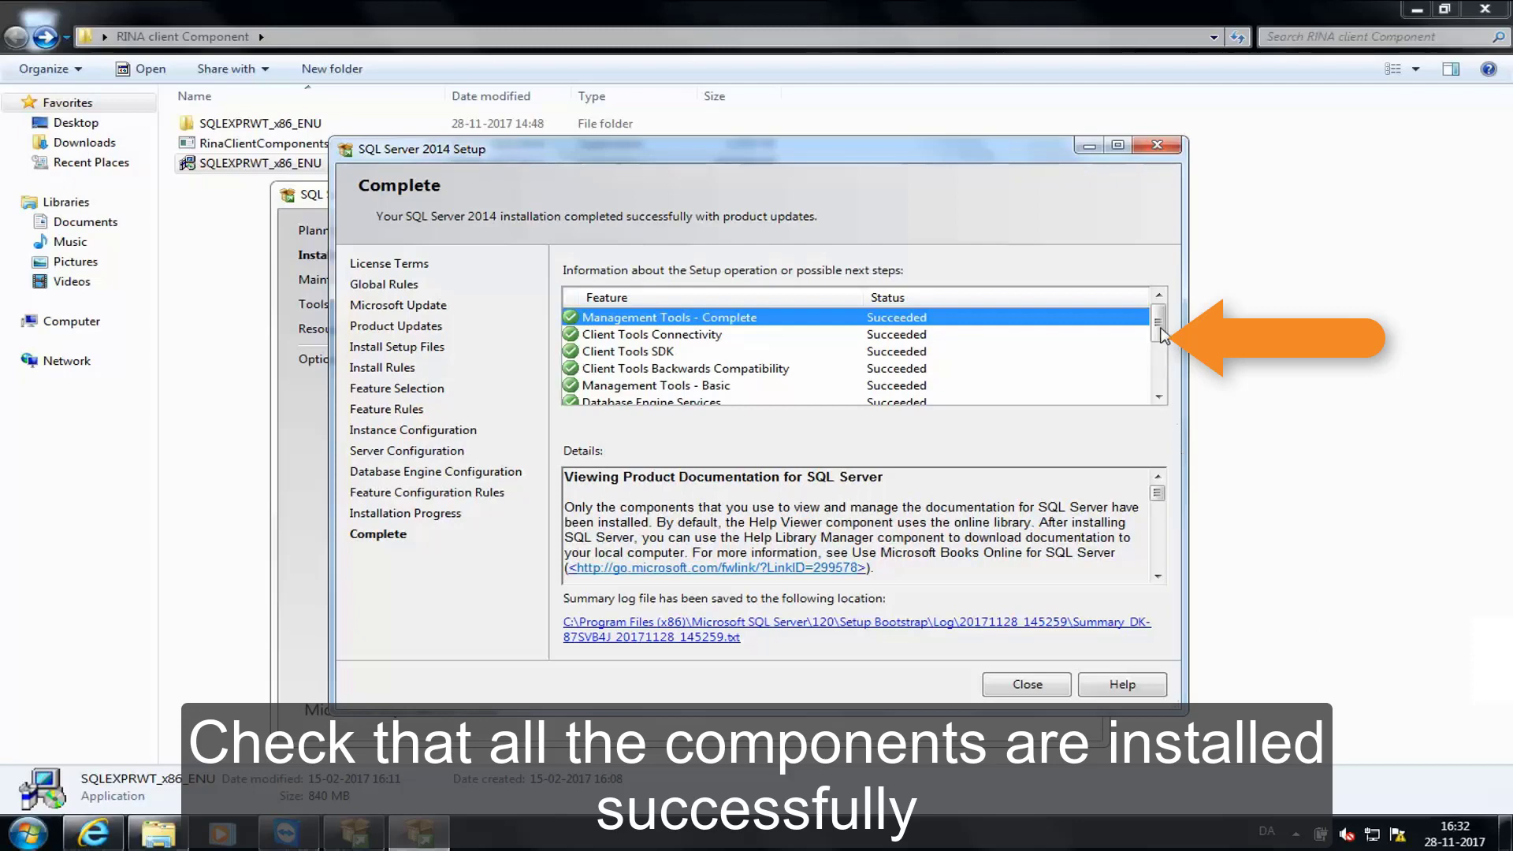
- Check the installation status of all listed components, and close the setup wizard and the SQL Server Installation Center
drag(1163, 343, 1182, 402)
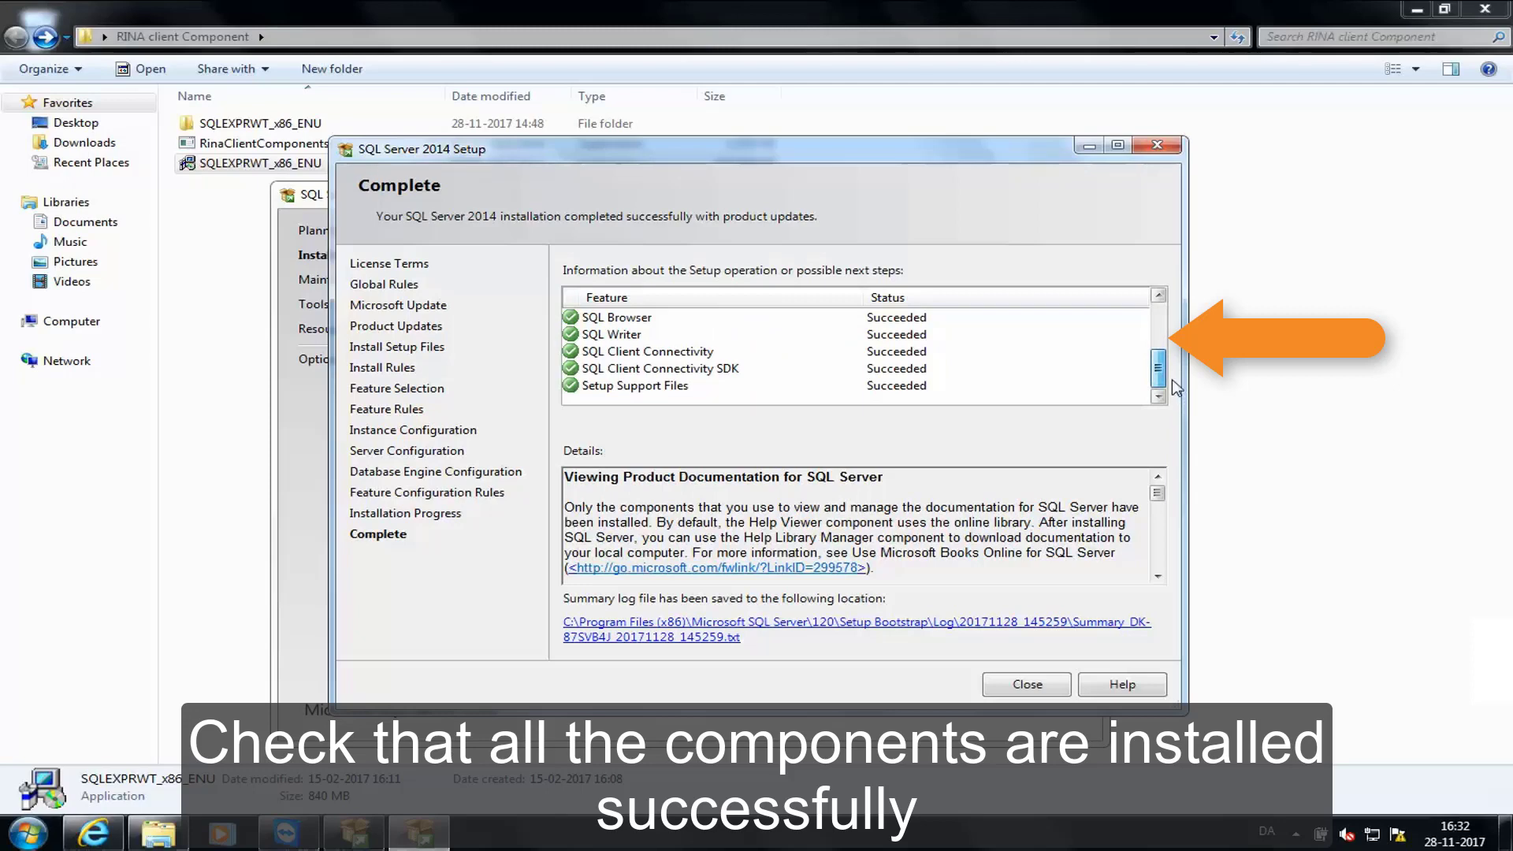
drag(1170, 375, 1175, 340)
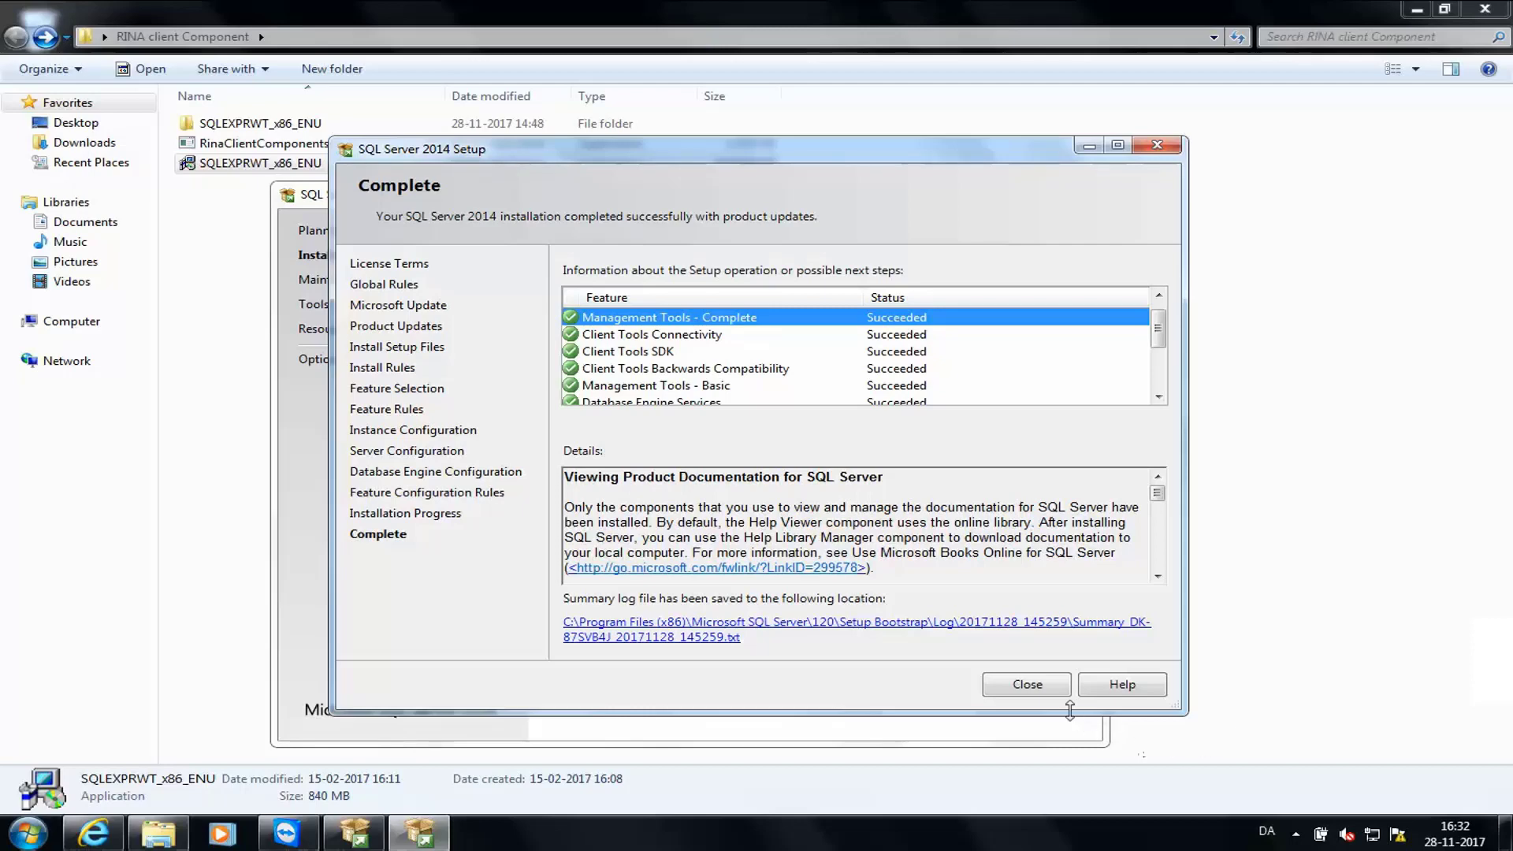
click(1027, 684)
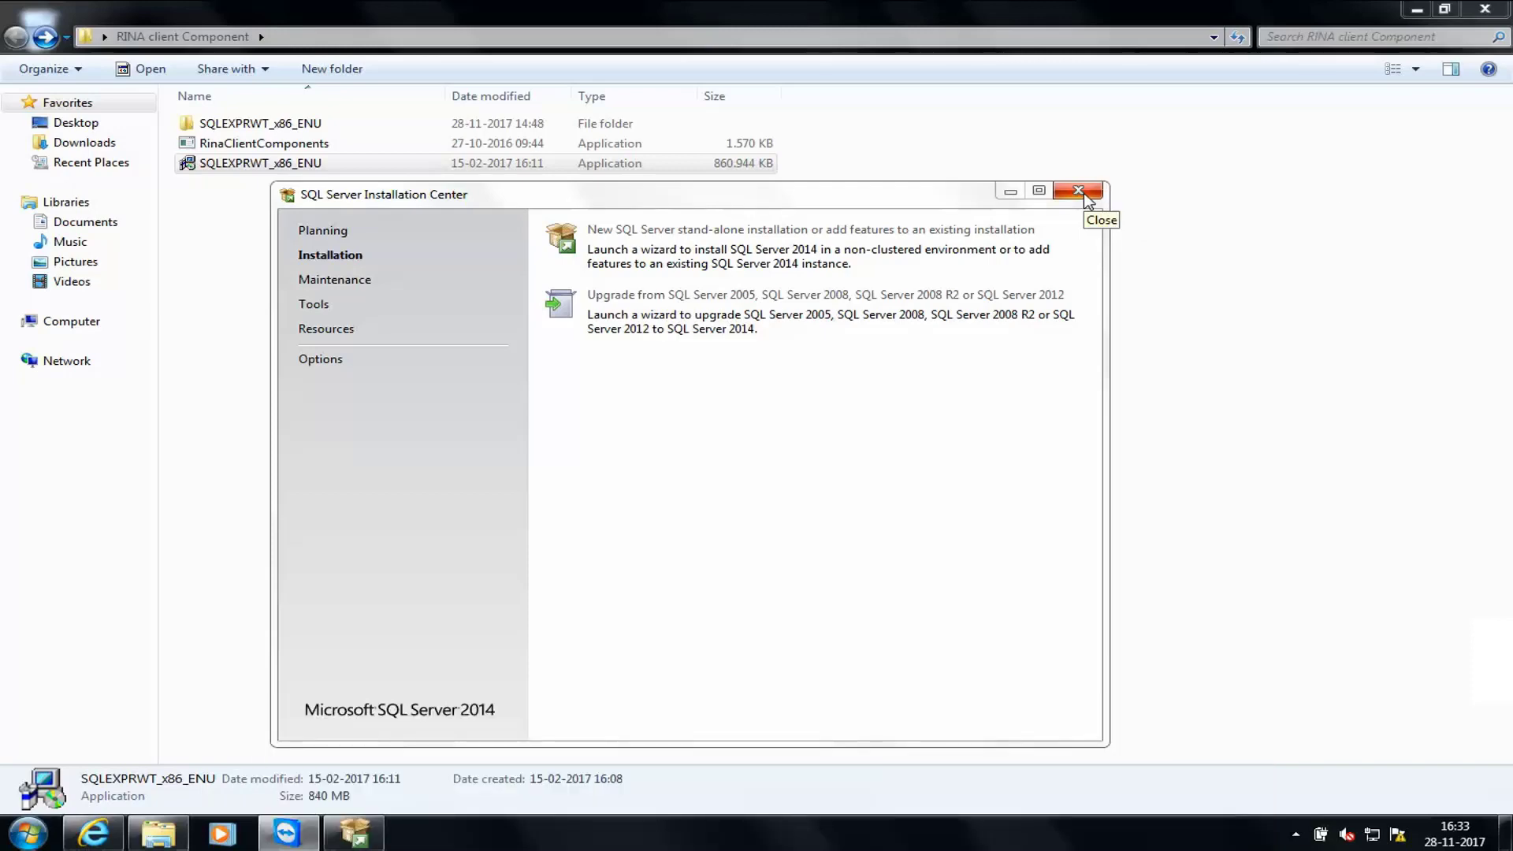
click(1078, 192)
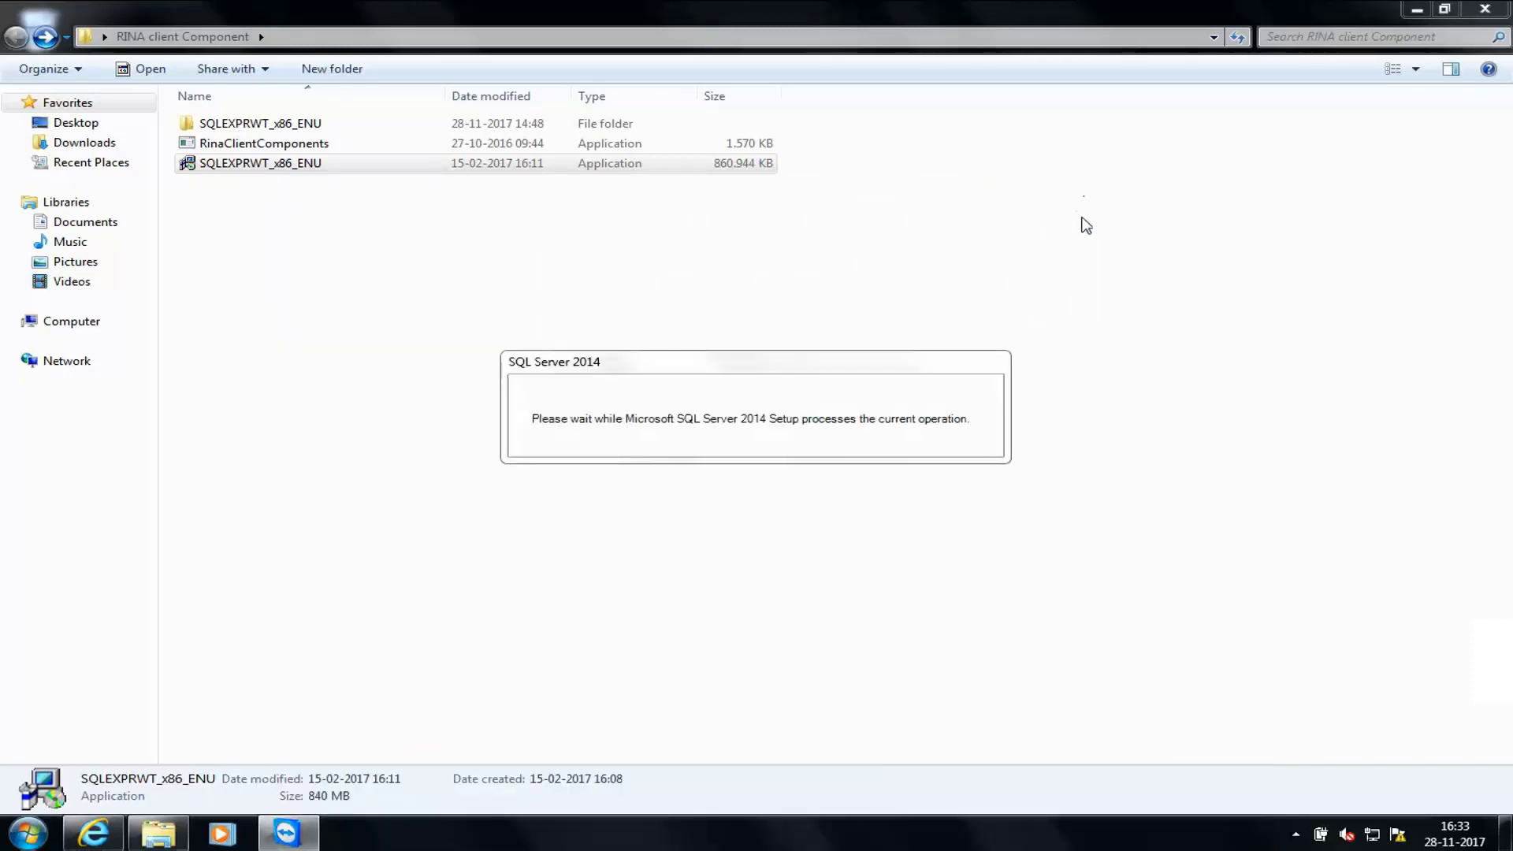